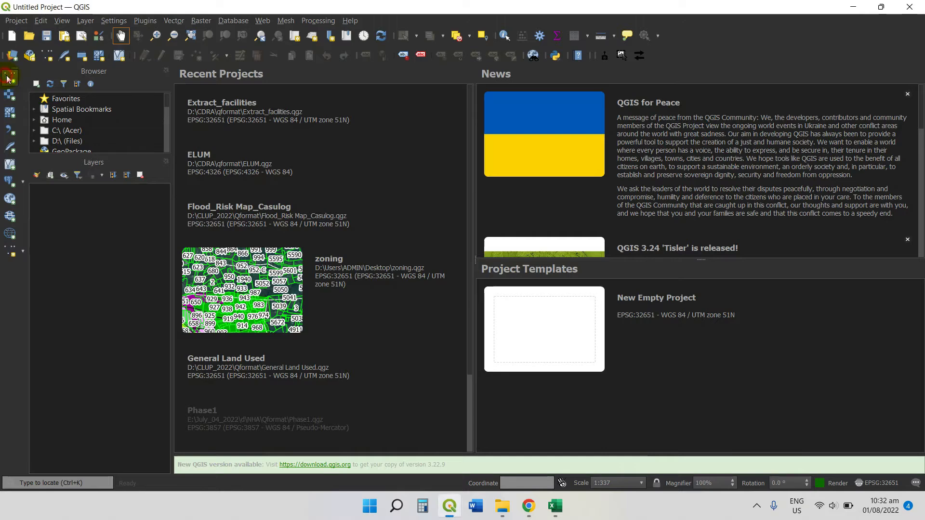
- Browse to the YT_channel\fix_algo_error folder on drive D: as the source of the vector dataset
left_click(688, 188)
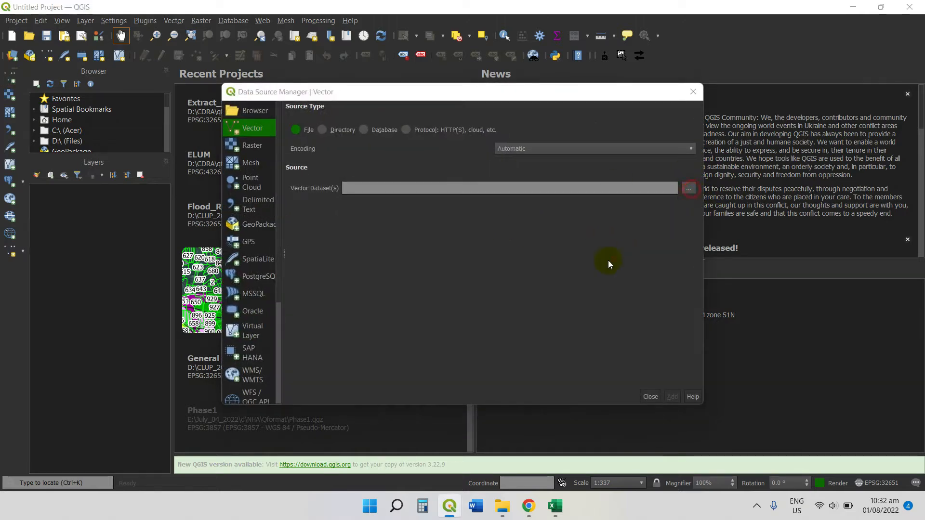
left_click(268, 326)
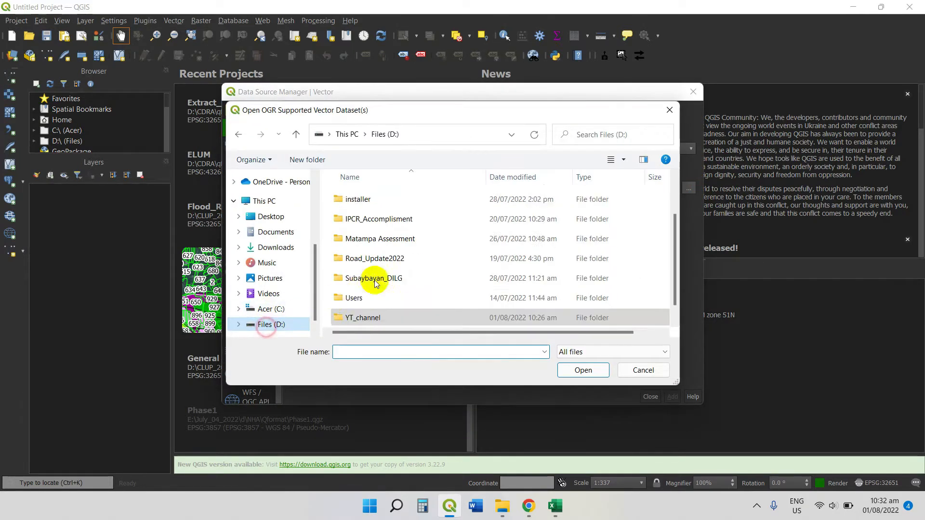
scroll(380, 277, "down", 1)
left_click(364, 301)
double_click(364, 301)
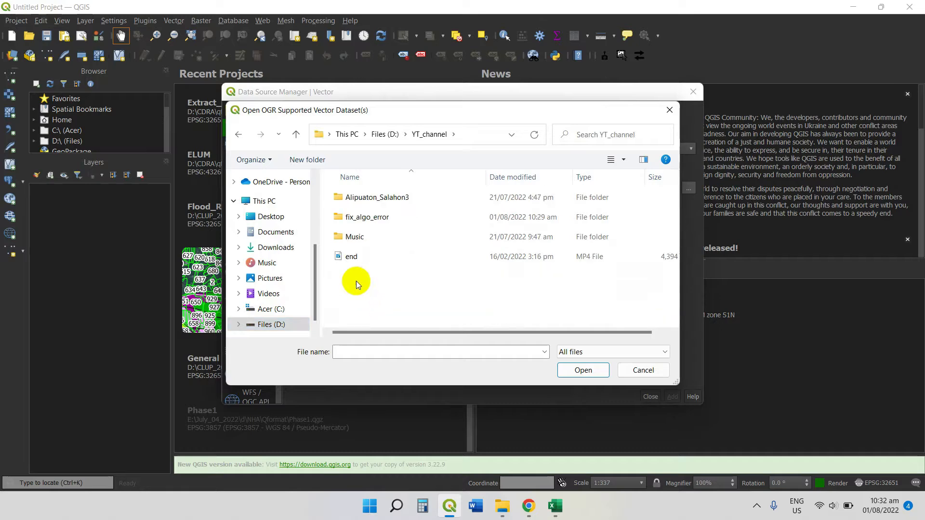
double_click(365, 218)
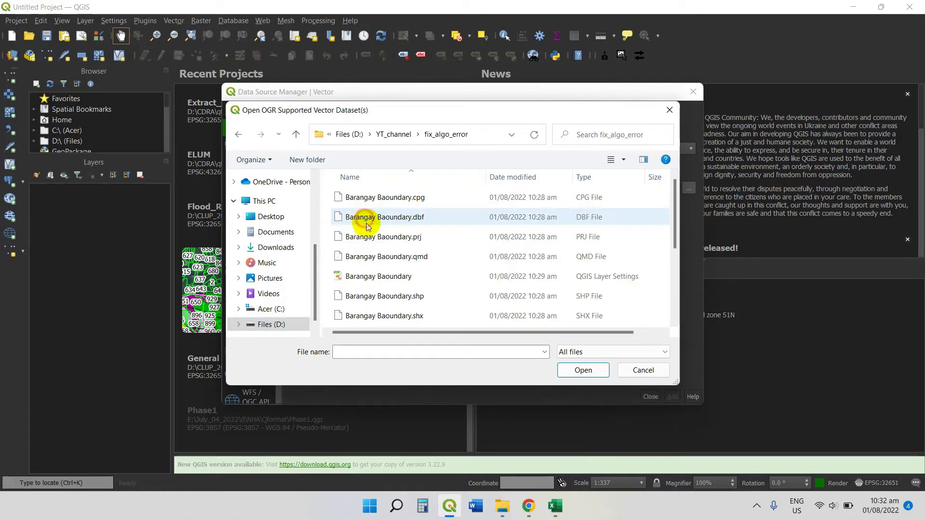
- Limit the file list to ESRI Shapefiles and add Existing Land Use.shp to the project as a vector layer
left_click(624, 352)
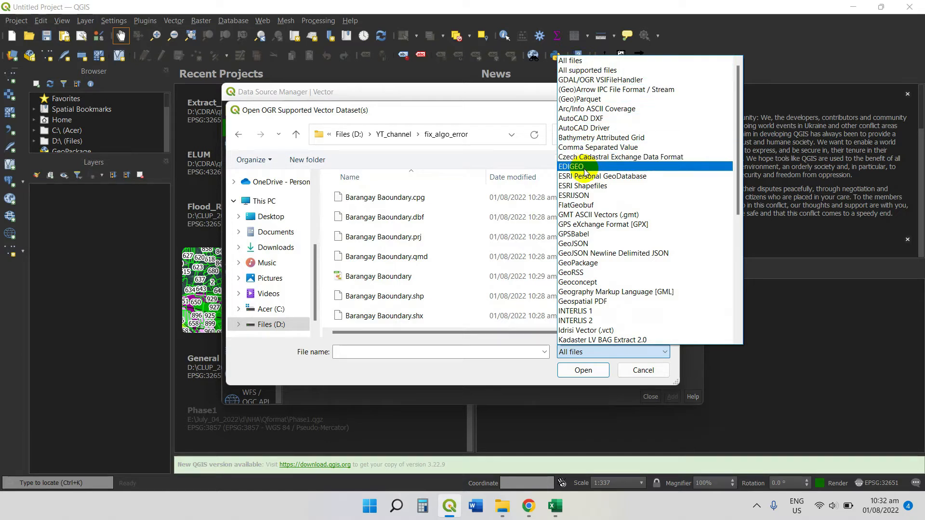
left_click(584, 186)
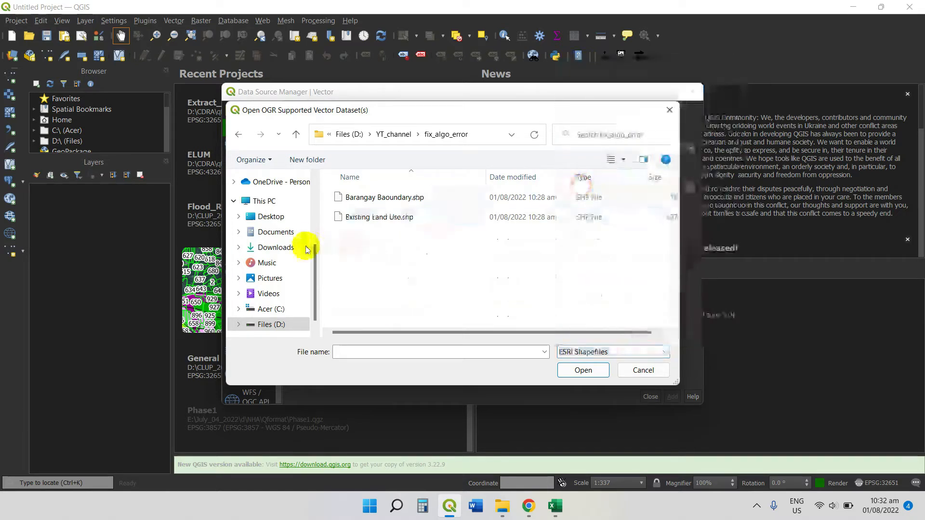
left_click(365, 218)
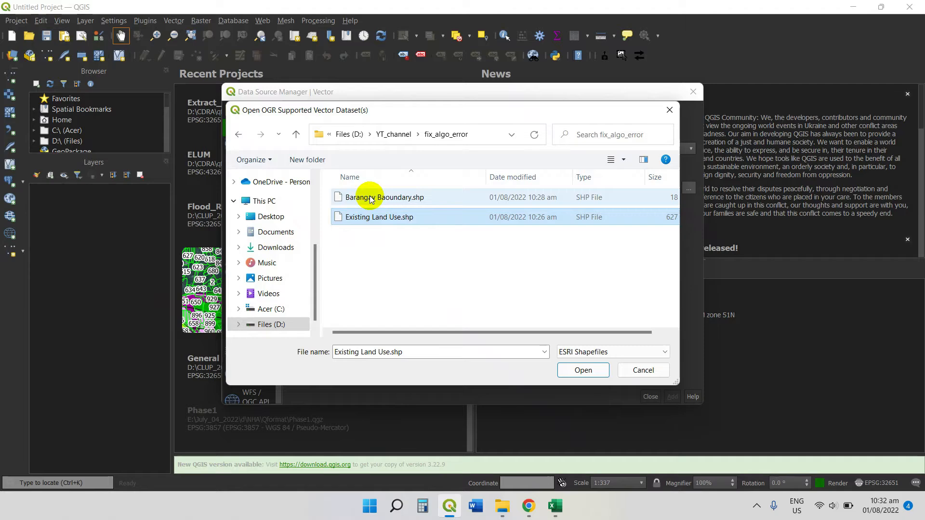
left_click(600, 371)
left_click(675, 397)
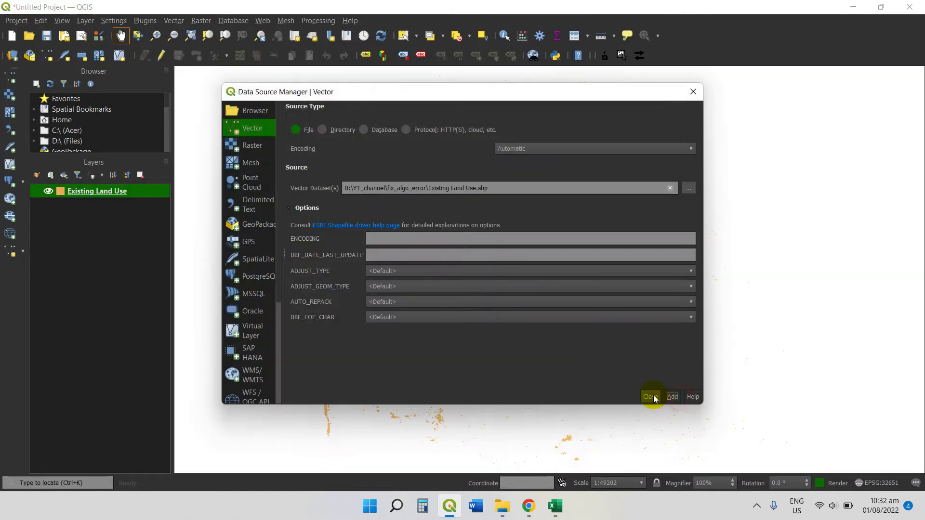
left_click(651, 397)
- Add the Google Satellite XYZ tile layer as a basemap beneath the Existing Land Use layer
scroll(85, 121, "down", 2)
scroll(85, 121, "down", 2)
left_click_drag(88, 124, 88, 253)
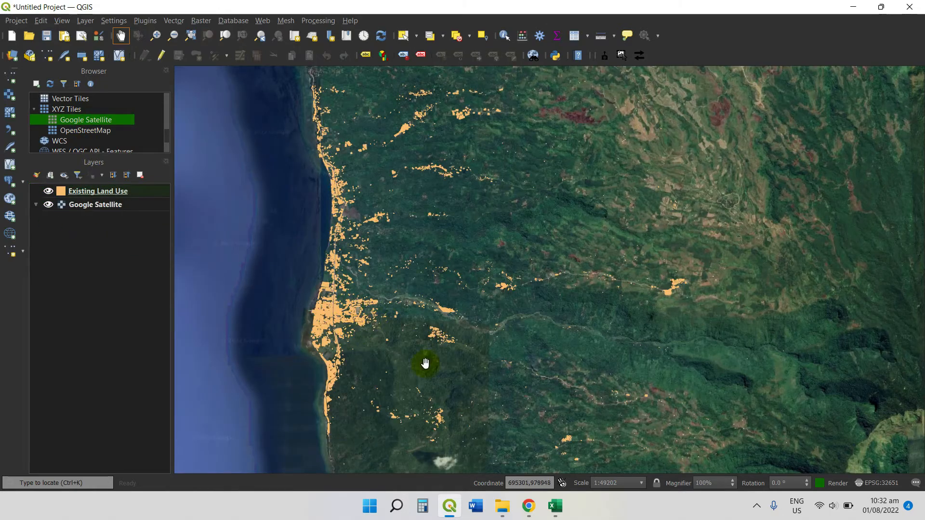
- Change the stroke color of the Existing Land Use layer's simple fill to blue
scroll(311, 321, "up", 3)
left_click_drag(446, 320, 402, 143)
left_click_drag(414, 379, 414, 161)
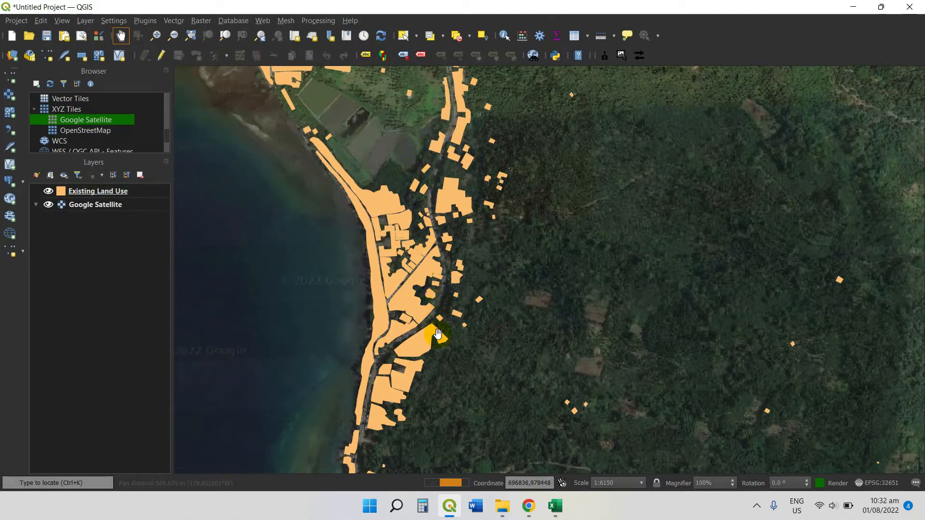
left_click_drag(437, 333, 452, 264)
scroll(443, 256, "up", 2)
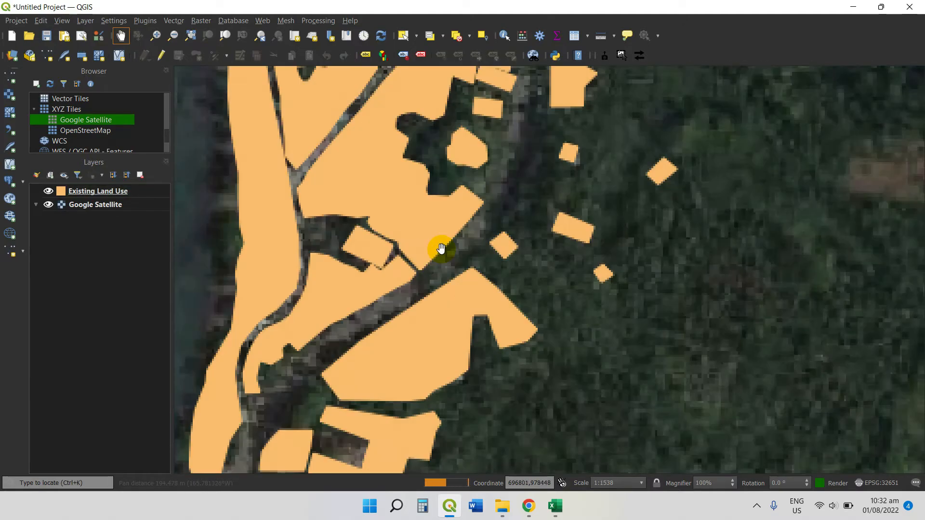
right_click(86, 195)
left_click(124, 495)
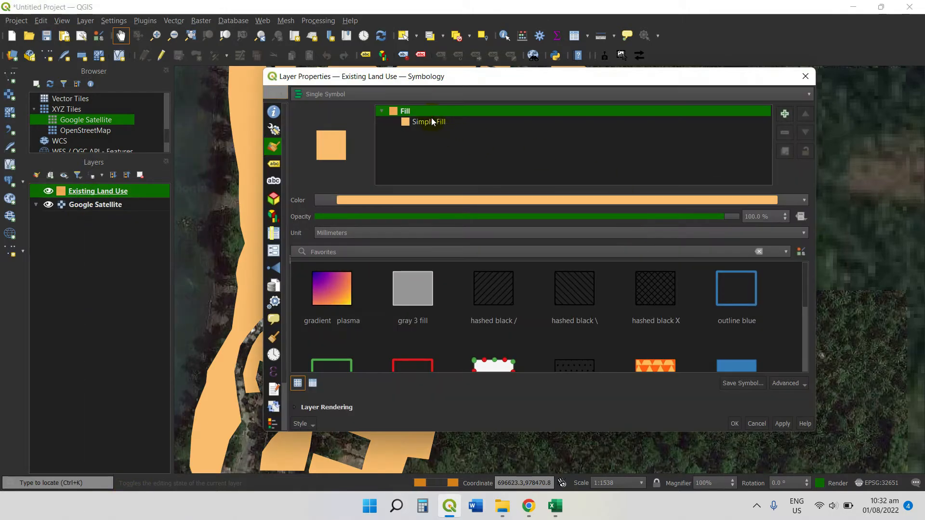
left_click(431, 121)
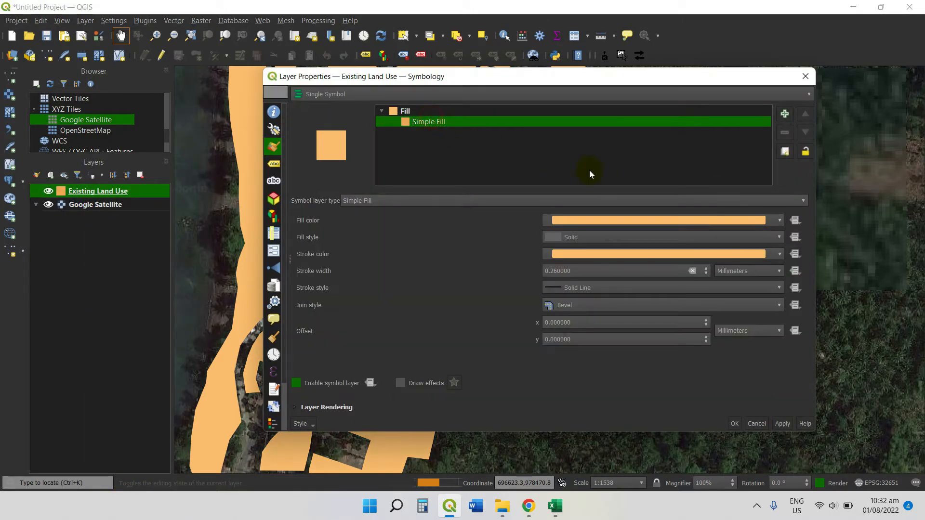
left_click(780, 255)
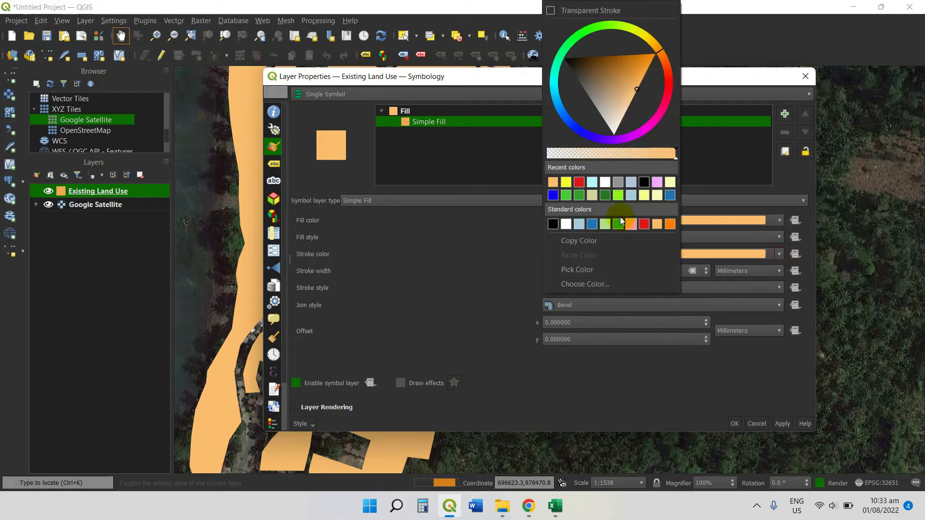
left_click(552, 196)
left_click(782, 423)
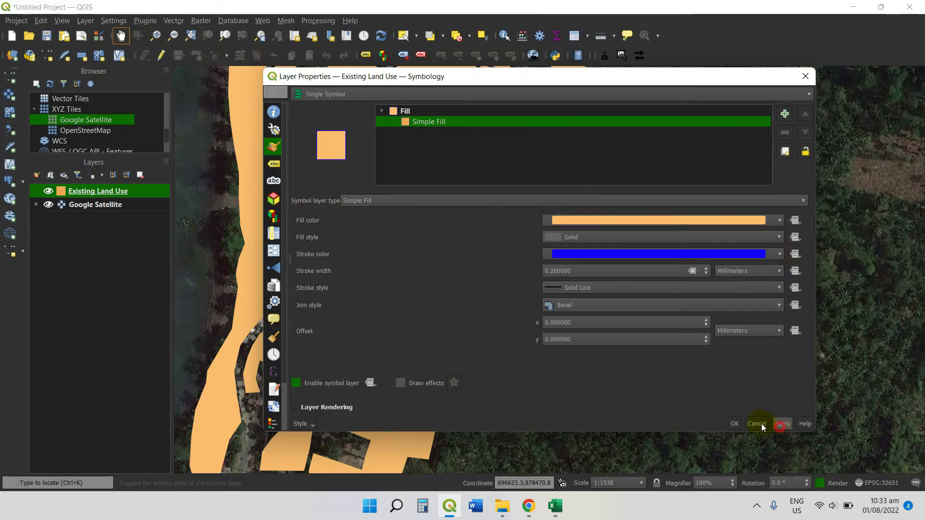
left_click(734, 424)
- Lower the opacity of the Existing Land Use fill symbol to 36%
scroll(574, 295, "down", 2)
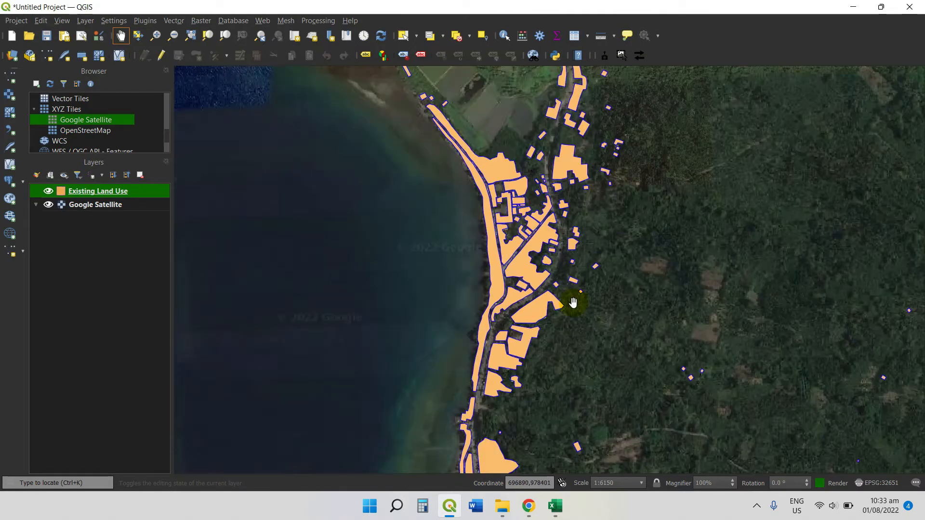
left_click_drag(562, 268, 533, 391)
scroll(545, 320, "up", 2)
left_click_drag(451, 235, 568, 415)
scroll(491, 232, "down", 1)
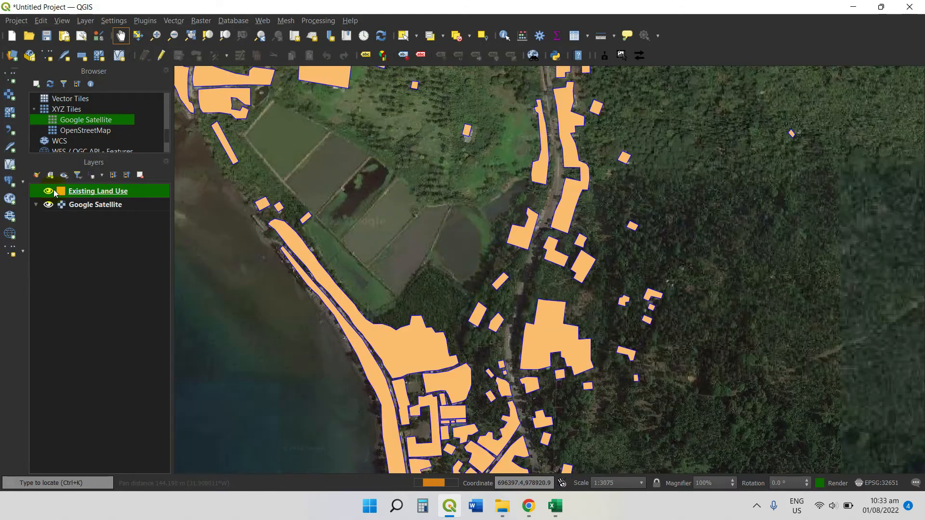
right_click(77, 192)
left_click(109, 496)
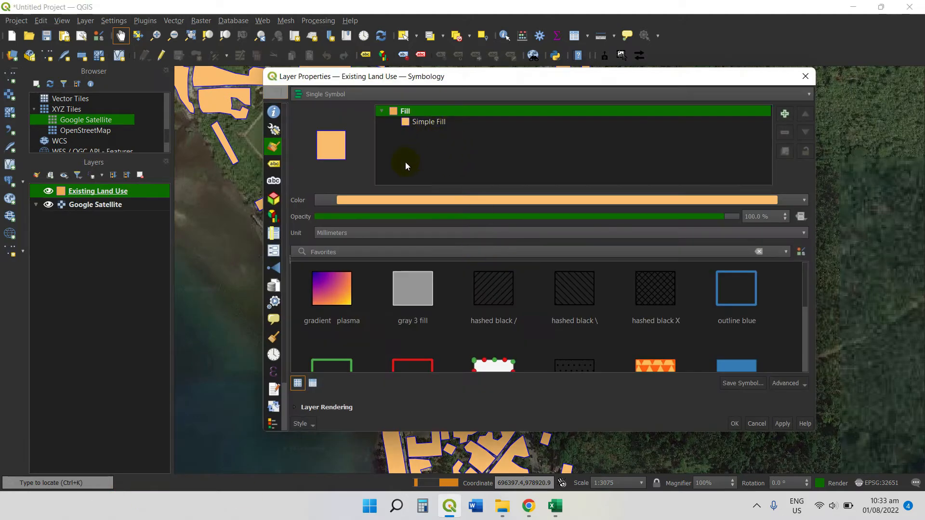
left_click_drag(737, 219, 472, 215)
left_click(782, 424)
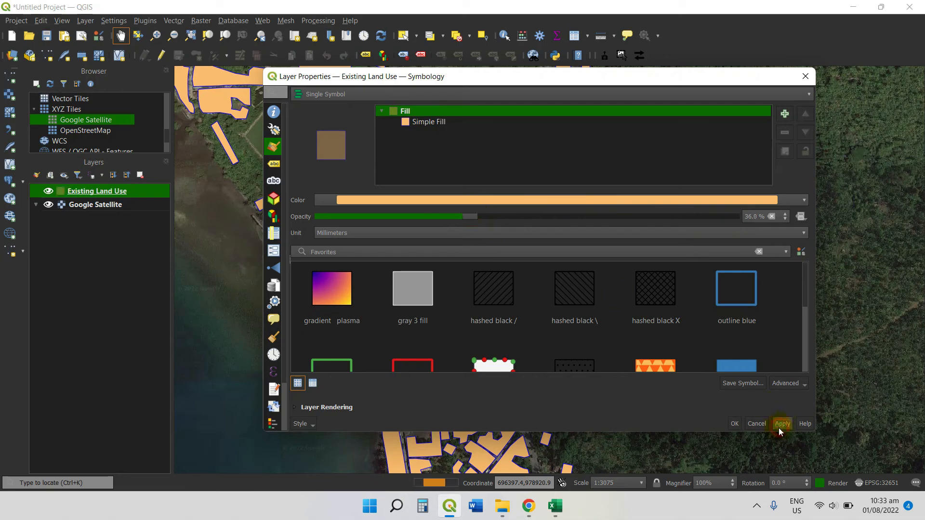
left_click(734, 423)
- Examine how the semi-transparent land use polygons line up with the buildings and roads in the satellite imagery
left_click_drag(573, 423, 577, 250)
left_click_drag(478, 84, 528, 470)
left_click_drag(487, 158, 563, 419)
left_click_drag(578, 205, 556, 354)
scroll(580, 317, "down", 1)
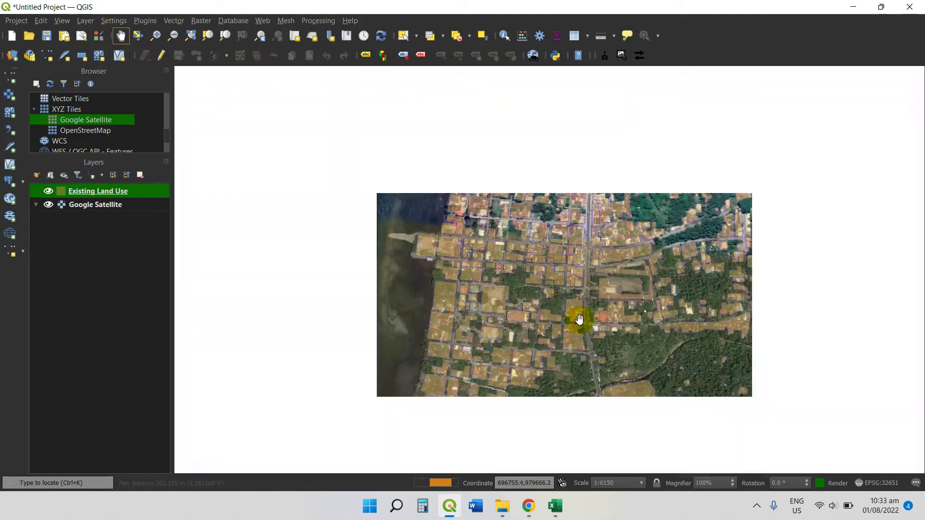
left_click_drag(645, 254, 578, 325)
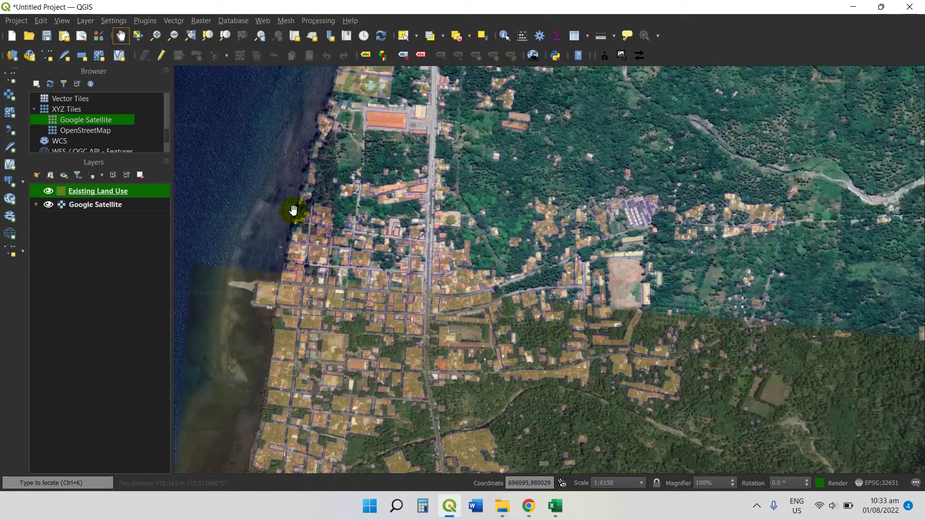
scroll(366, 289, "up", 1)
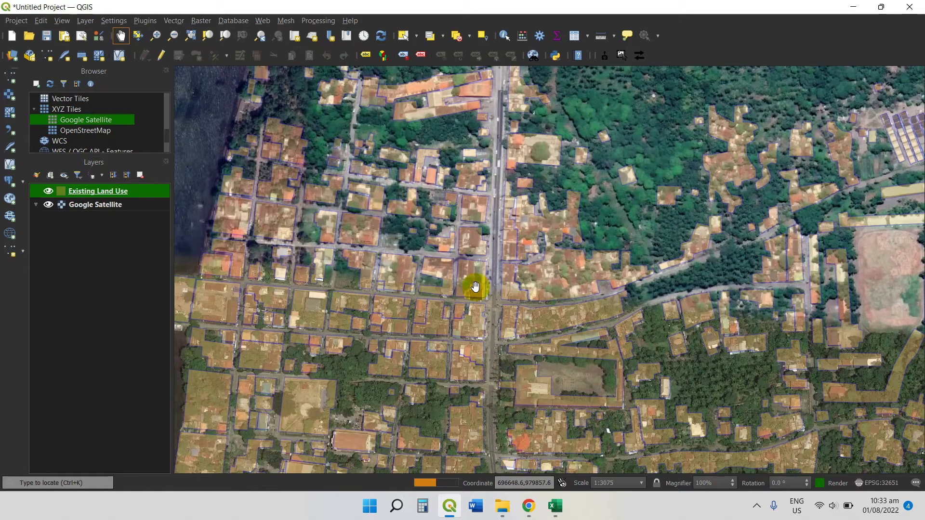
- Restore the Existing Land Use fill symbol to full opacity
right_click(83, 194)
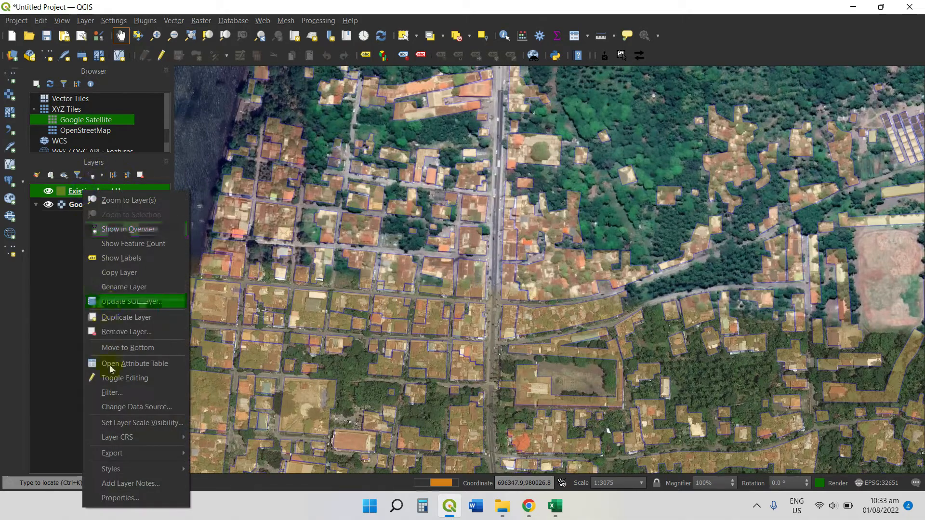
left_click(121, 499)
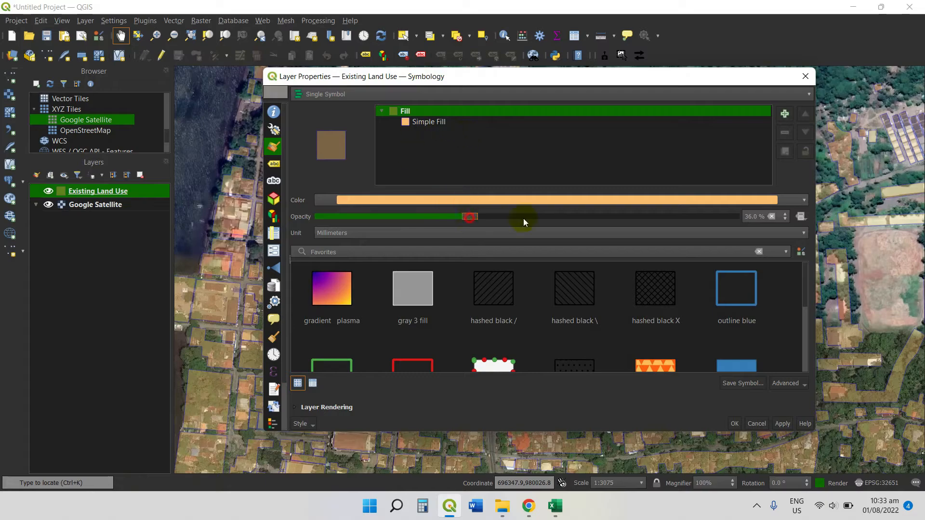
left_click_drag(490, 218, 740, 217)
left_click(782, 424)
left_click(735, 423)
- Add the Barangay Baoundary.shp shapefile from the fix_algo_error folder as a vector layer
scroll(734, 423, "down", 2)
left_click_drag(751, 385, 634, 359)
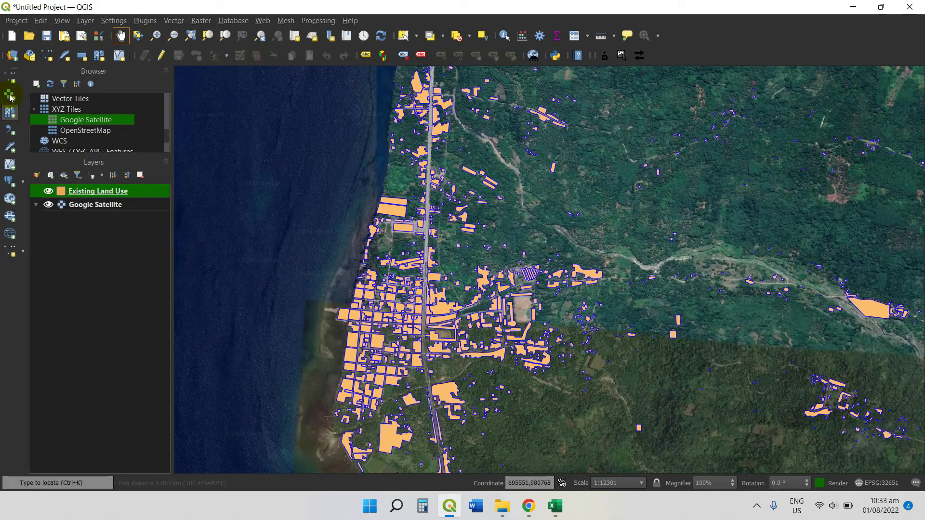
left_click(10, 103)
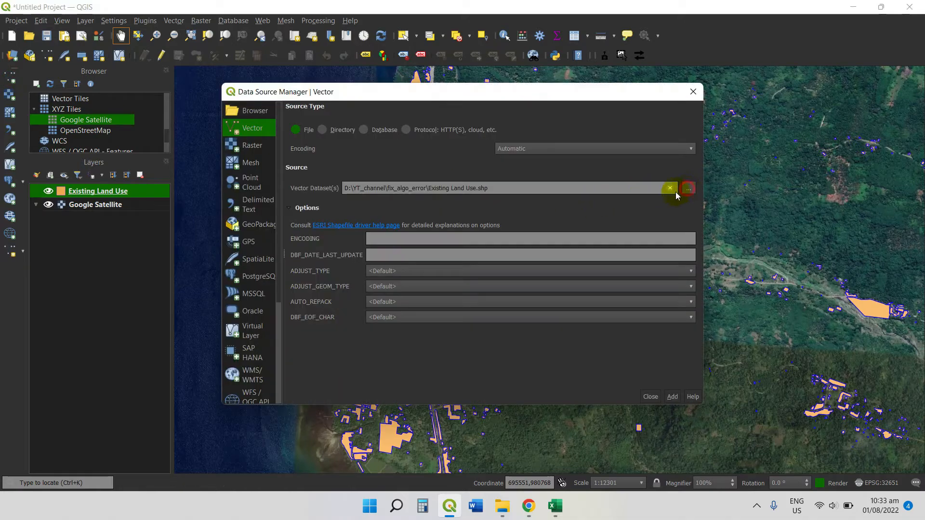
left_click(687, 187)
left_click(381, 198)
left_click(576, 367)
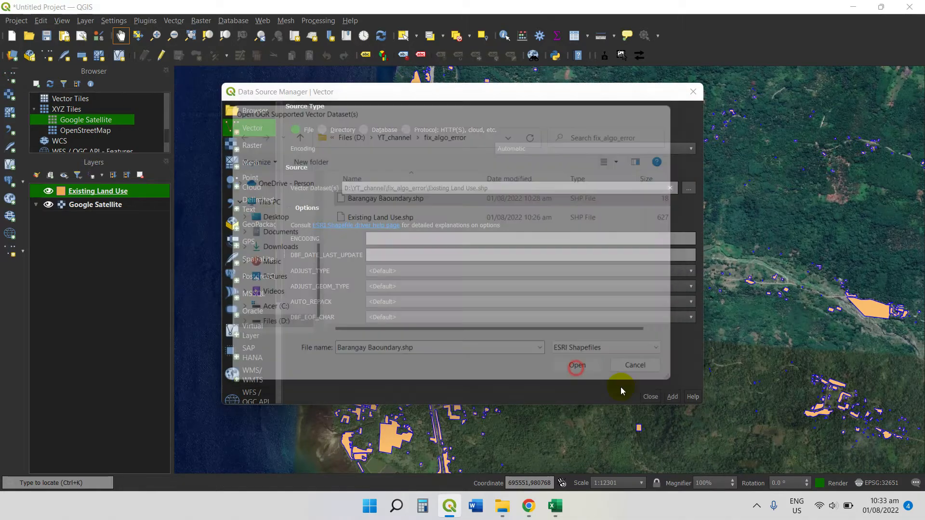
left_click(672, 396)
left_click(650, 397)
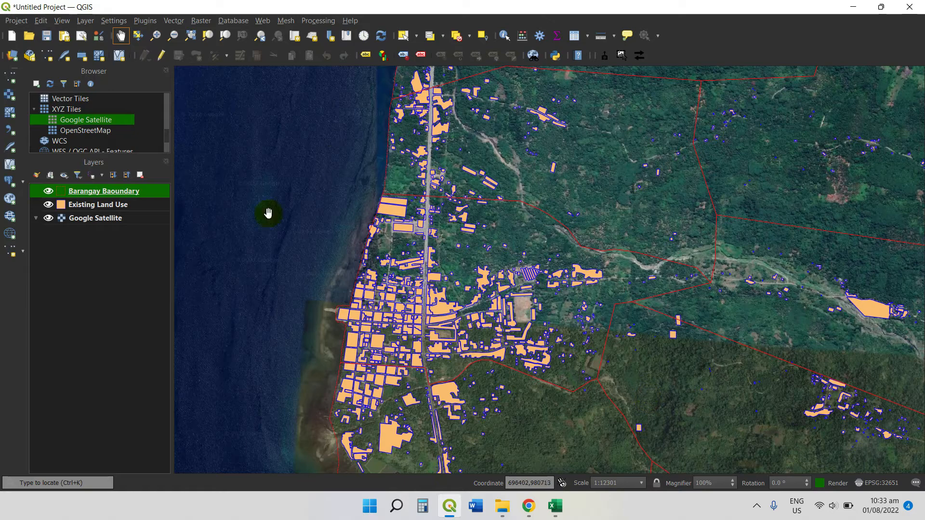
- Select the coastal polygon covering the dense town center in the Barangay Baoundary layer
scroll(551, 316, "down", 2)
right_click(85, 193)
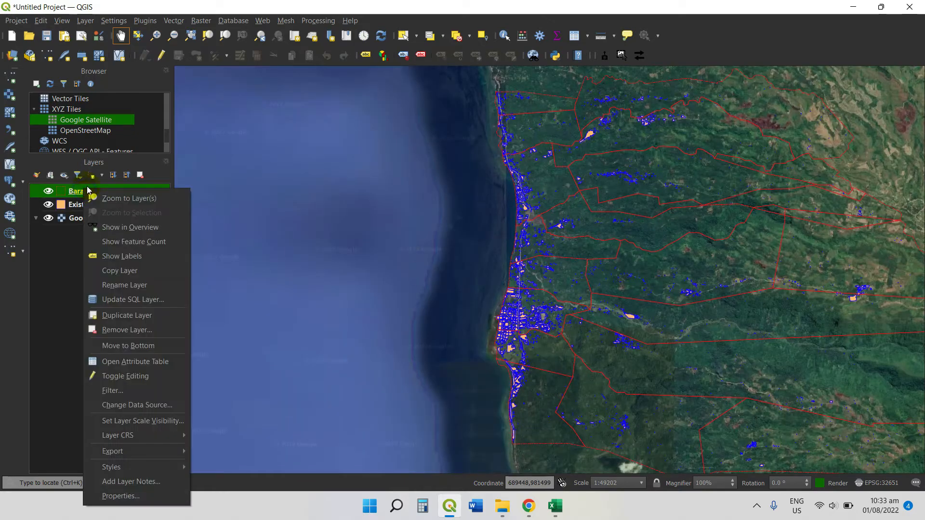
left_click(125, 197)
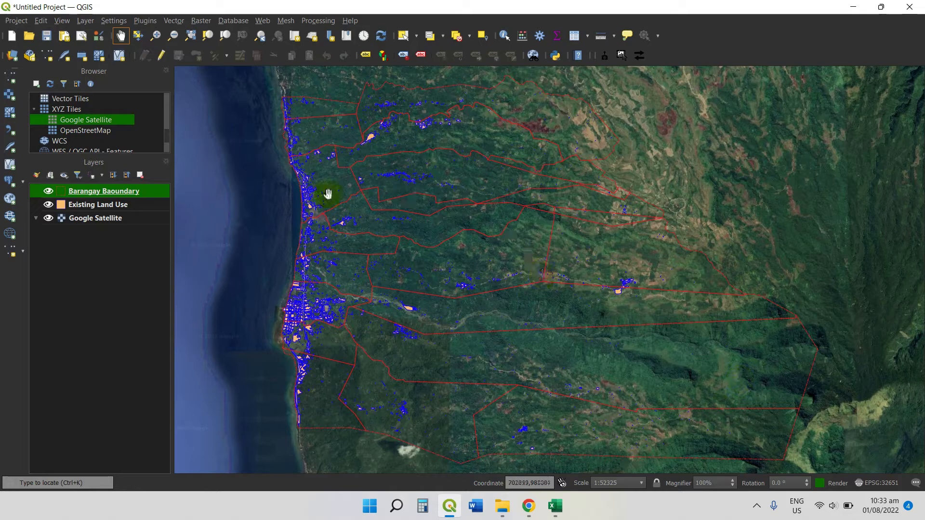
left_click(89, 205)
left_click(91, 191)
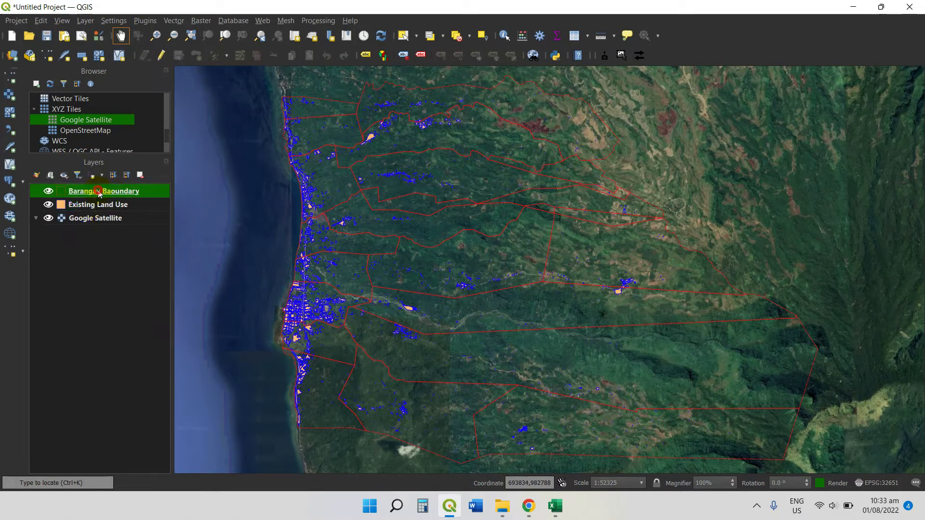
left_click(402, 36)
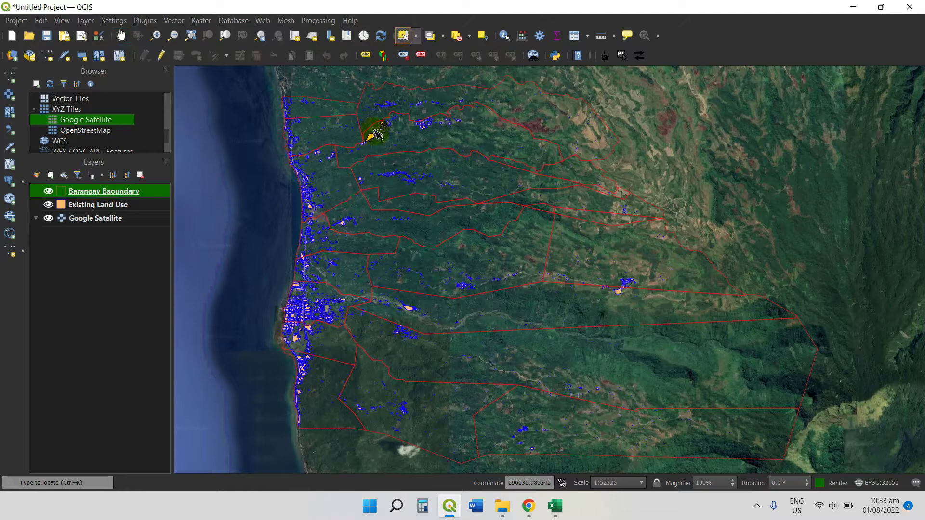
left_click(315, 308)
scroll(313, 308, "up", 2)
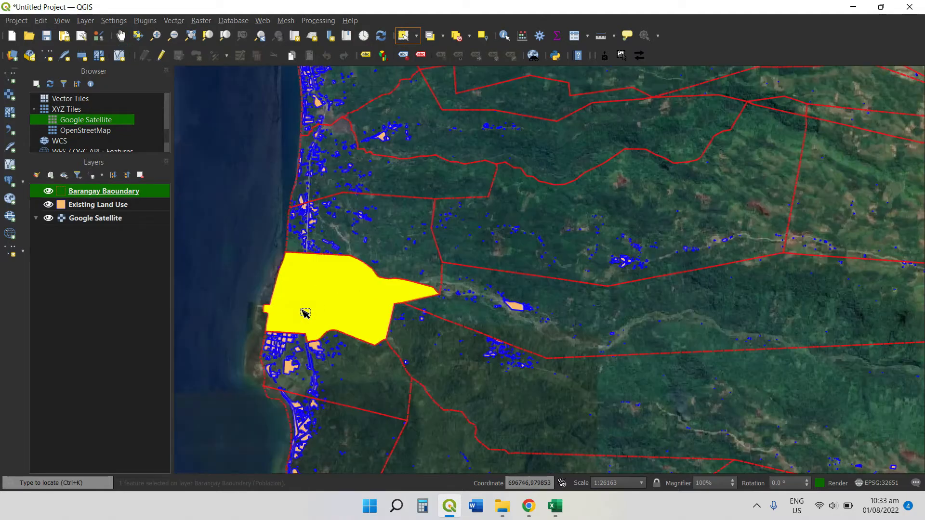
scroll(320, 289, "up", 1)
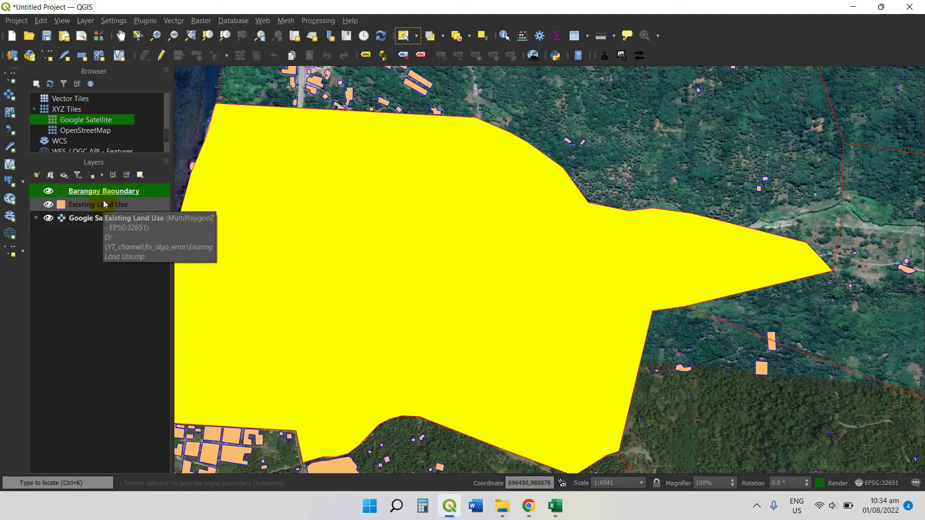
- Try to clip Existing Land Use by only the selected Barangay Baoundary feature into a temporary layer, and read the error in the log
left_click(173, 20)
mouse_move(176, 40)
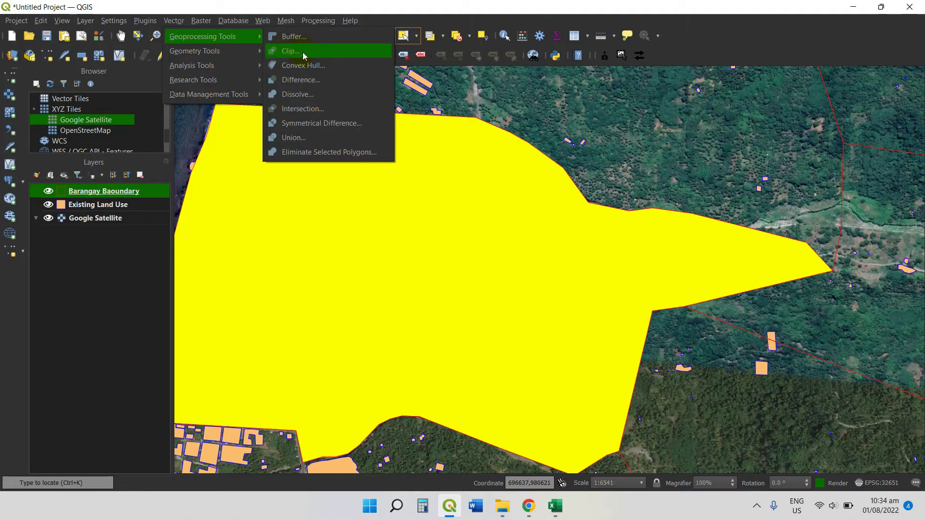
left_click(176, 20)
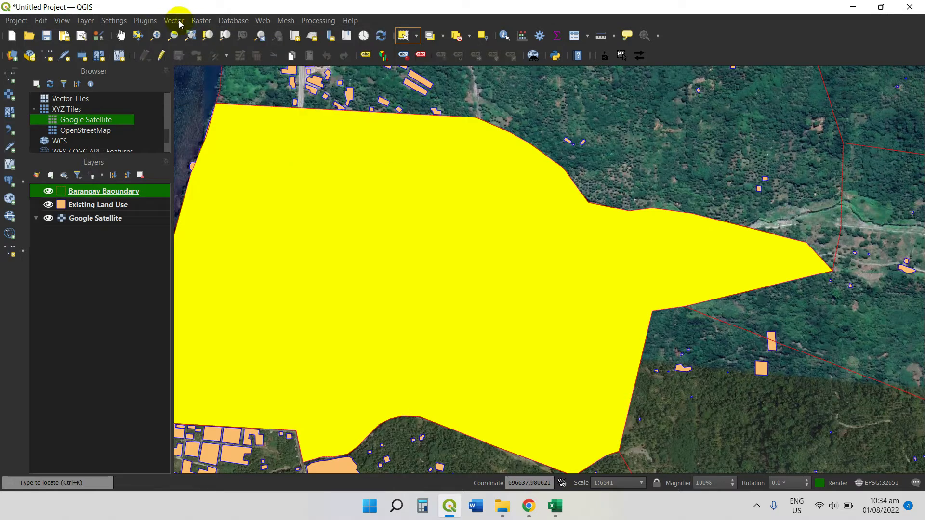
left_click(175, 21)
mouse_move(173, 36)
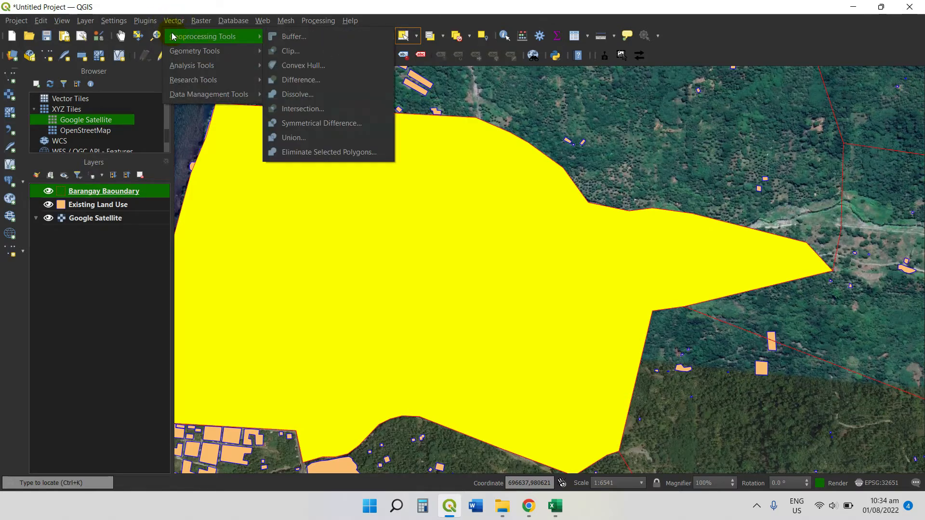
left_click(291, 53)
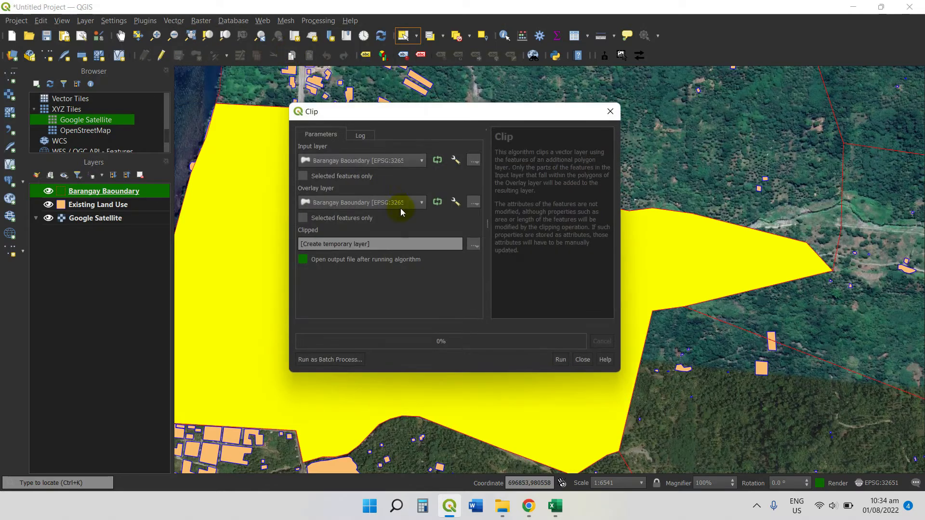
left_click(422, 161)
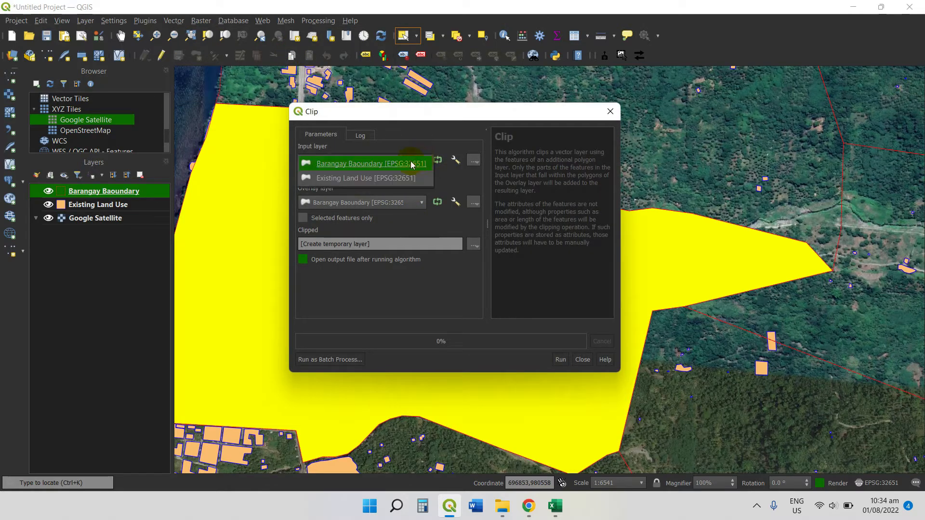
left_click(357, 178)
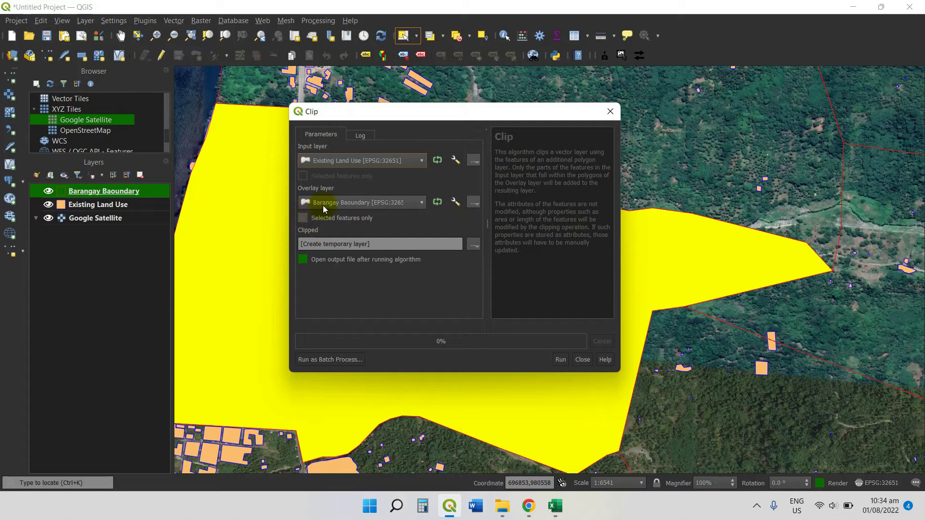
left_click(305, 221)
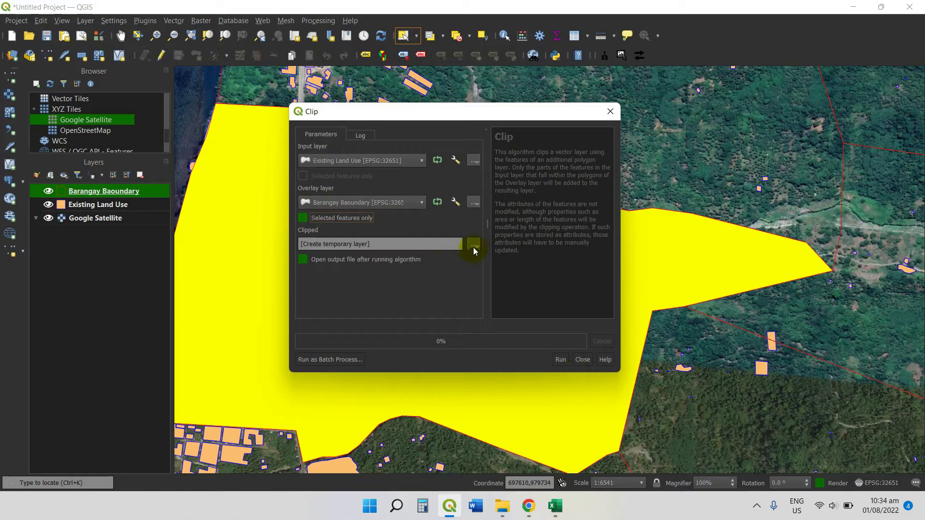
left_click(560, 361)
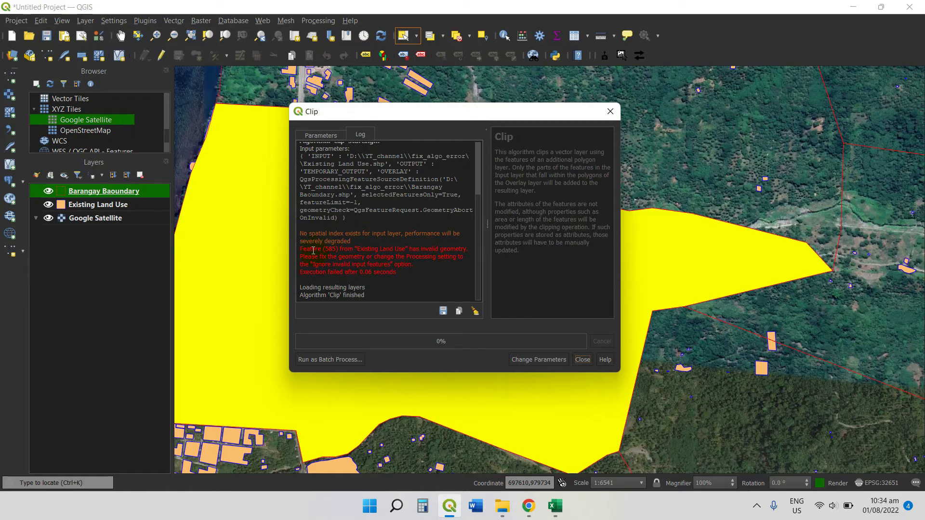
left_click_drag(301, 249, 448, 272)
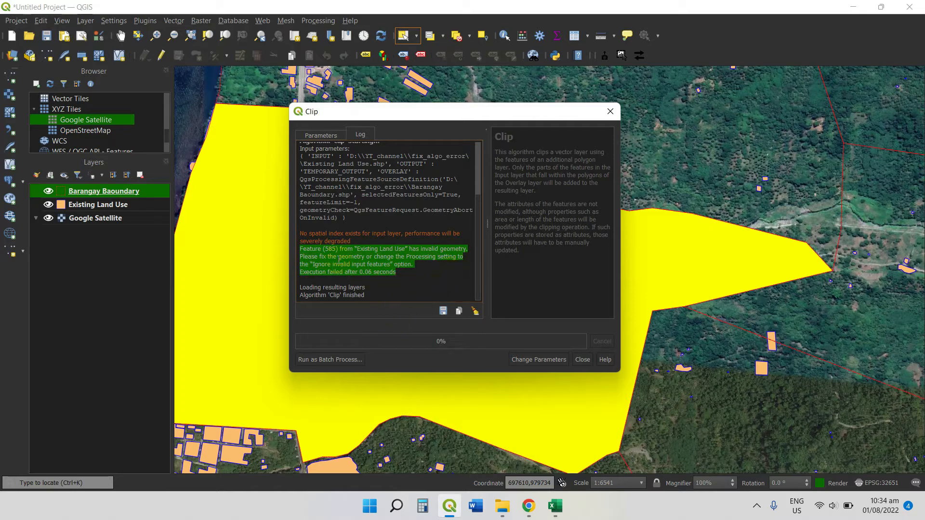
left_click(582, 360)
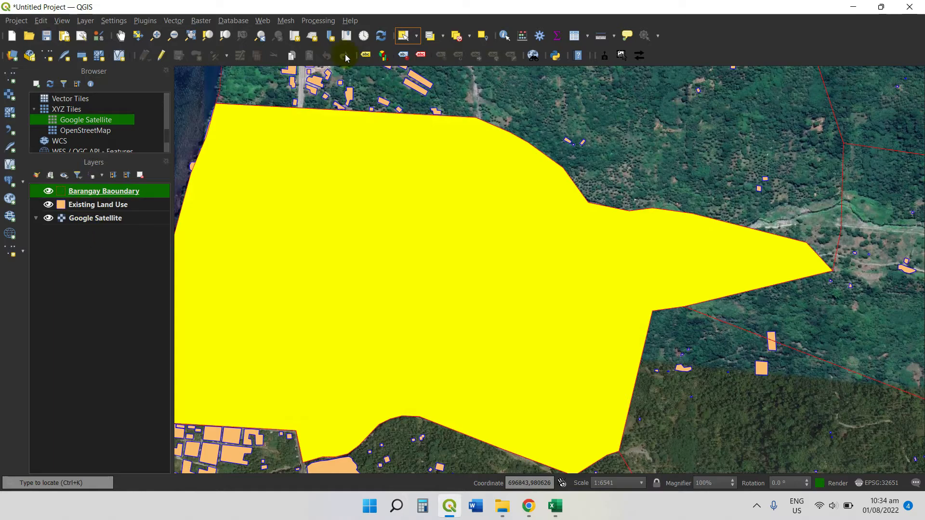
- Clear the feature selection in the Barangay Baoundary layer
left_click(456, 35)
left_click(446, 234)
left_click(446, 234)
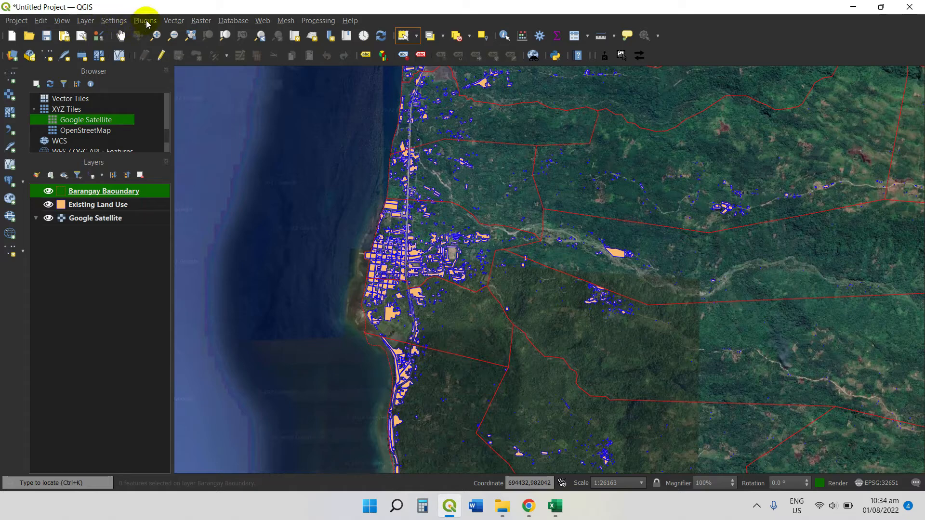
- Change the general Processing option for invalid features filtering so that invalid geometries do not stop algorithm execution
left_click(115, 22)
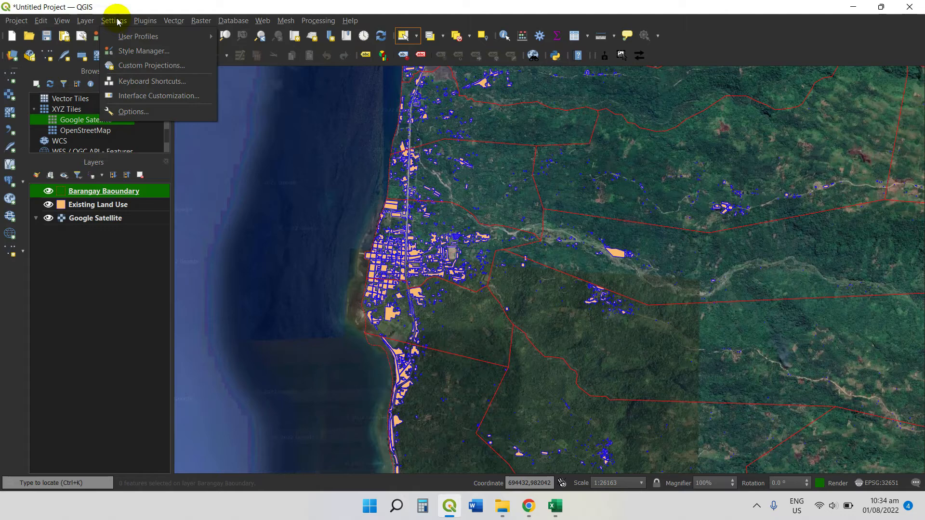
left_click(115, 22)
left_click(107, 21)
left_click(116, 112)
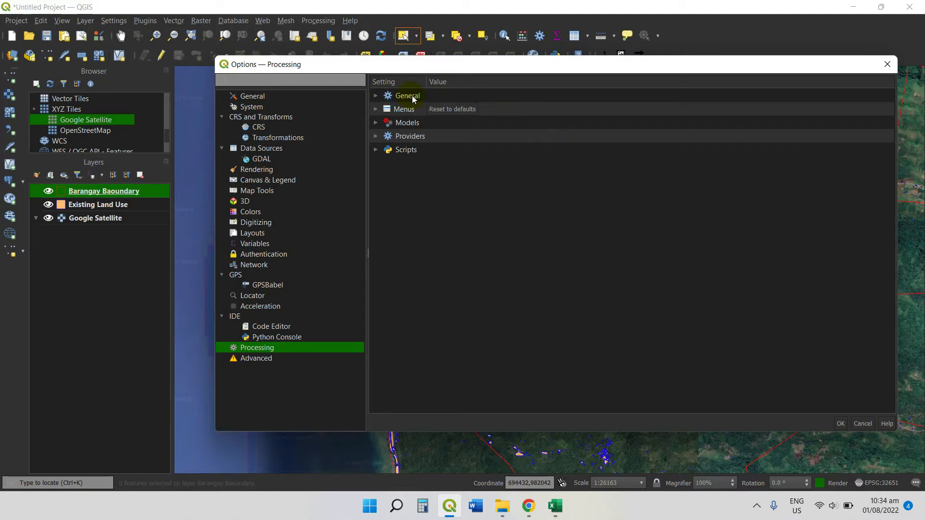
left_click(376, 96)
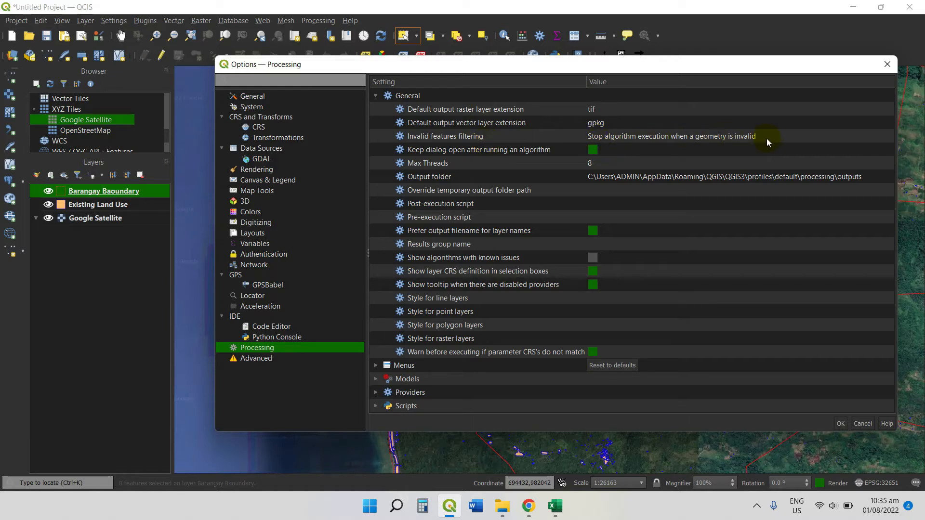
left_click(778, 139)
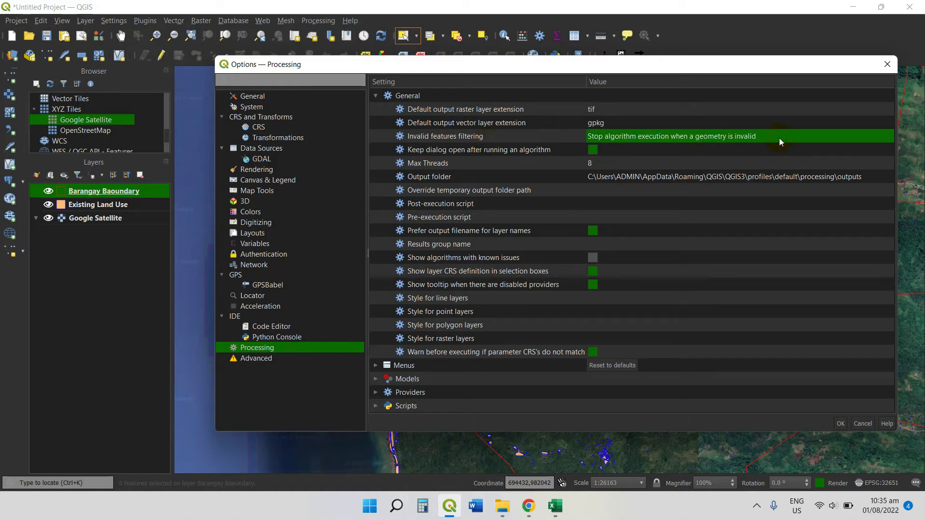
left_click(779, 138)
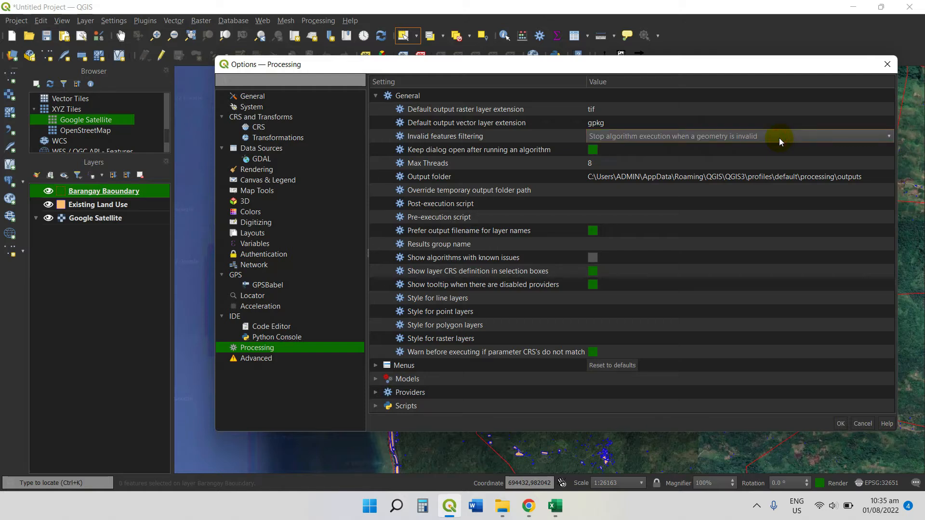
left_click(890, 137)
left_click(622, 112)
left_click(840, 423)
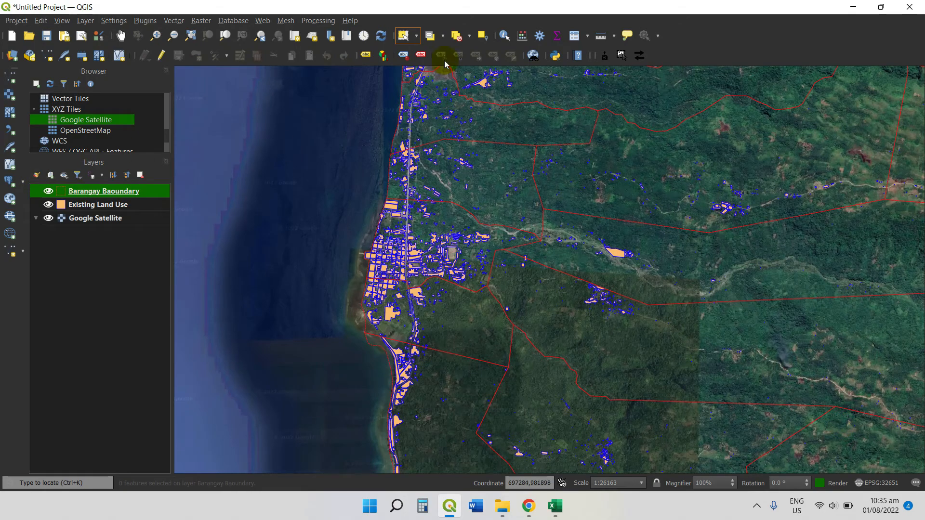
- Select the coastal town center polygon again and make Barangay Baoundary the active layer
left_click(439, 236)
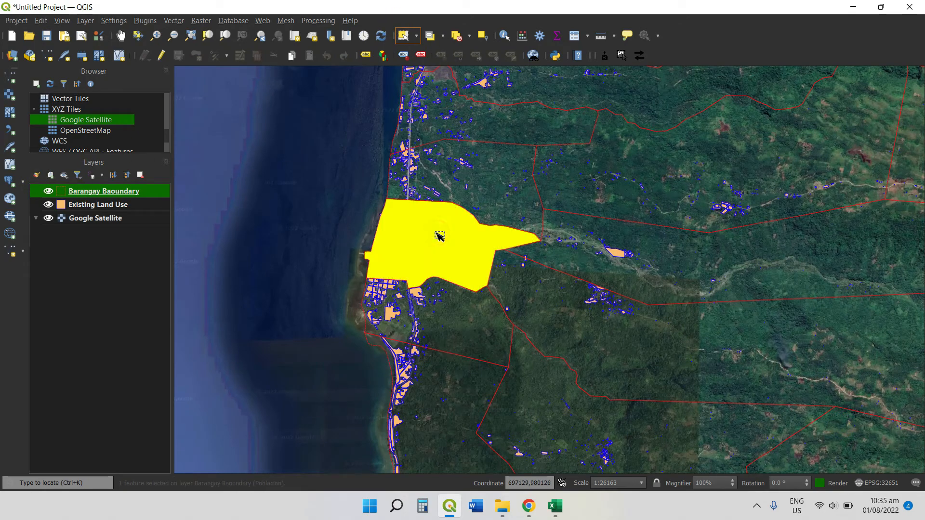
left_click(82, 207)
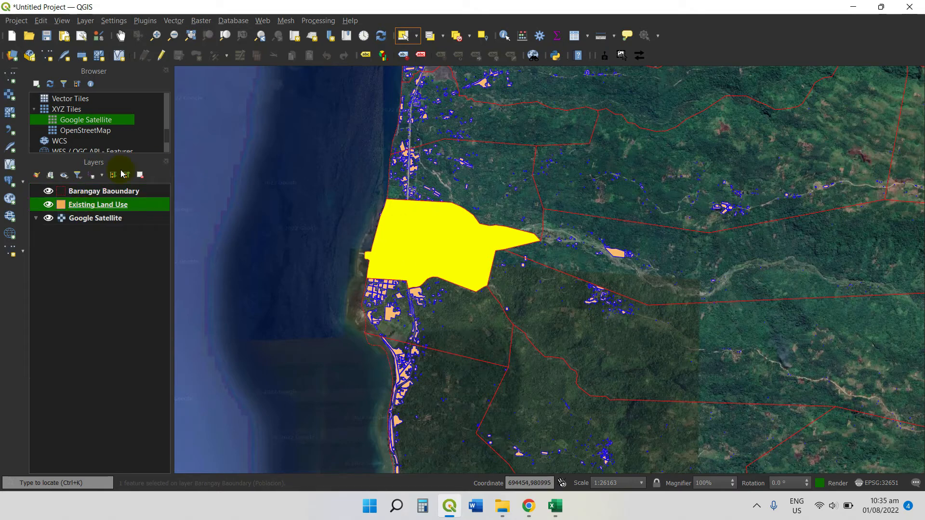
left_click(110, 192)
- Clip Existing Land Use by only the selected feature of the Barangay Baoundary overlay, creating a temporary layer
left_click(173, 21)
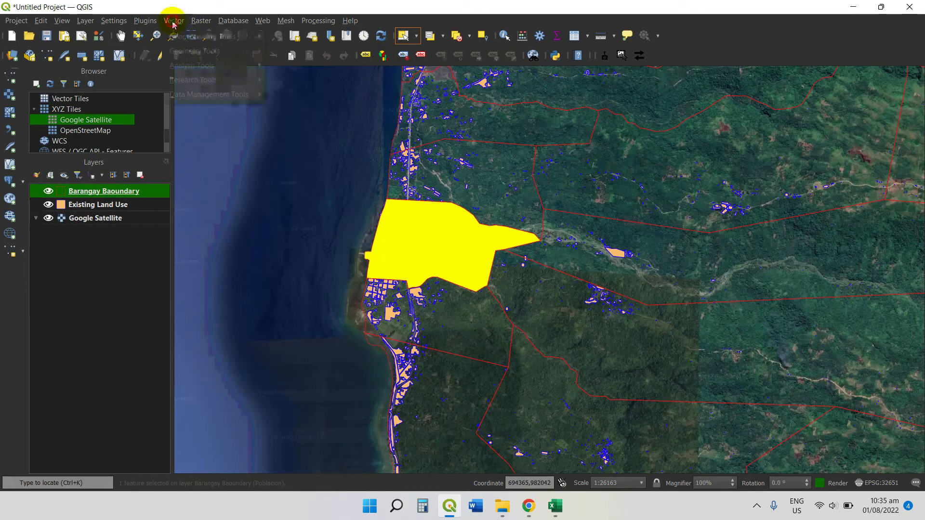
mouse_move(176, 37)
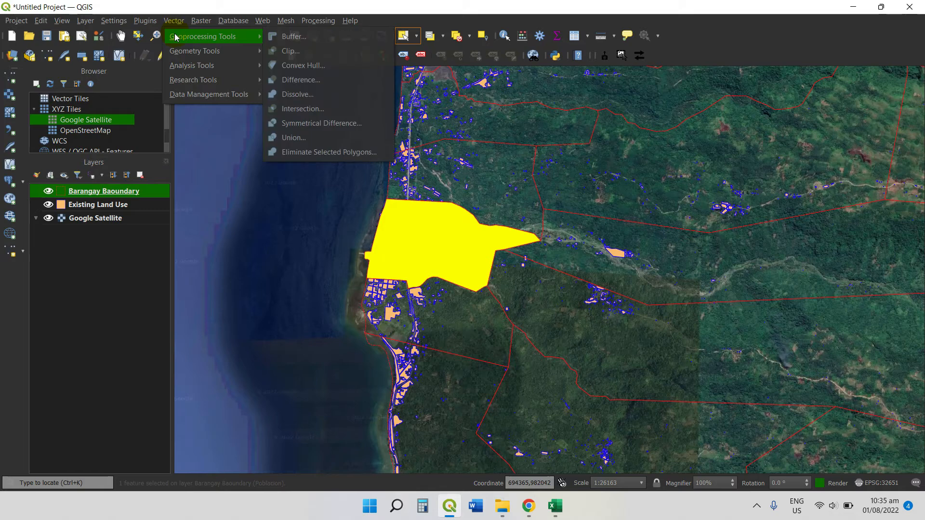
left_click(288, 51)
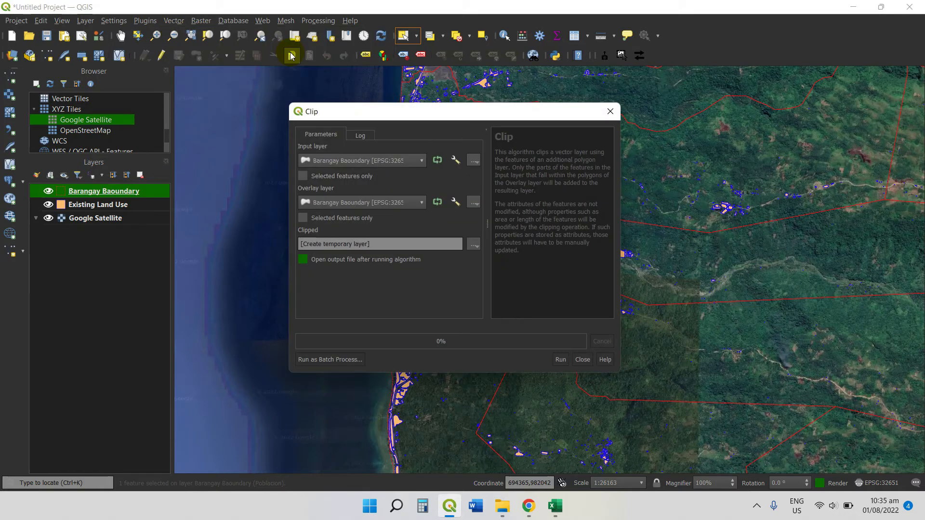
left_click(420, 163)
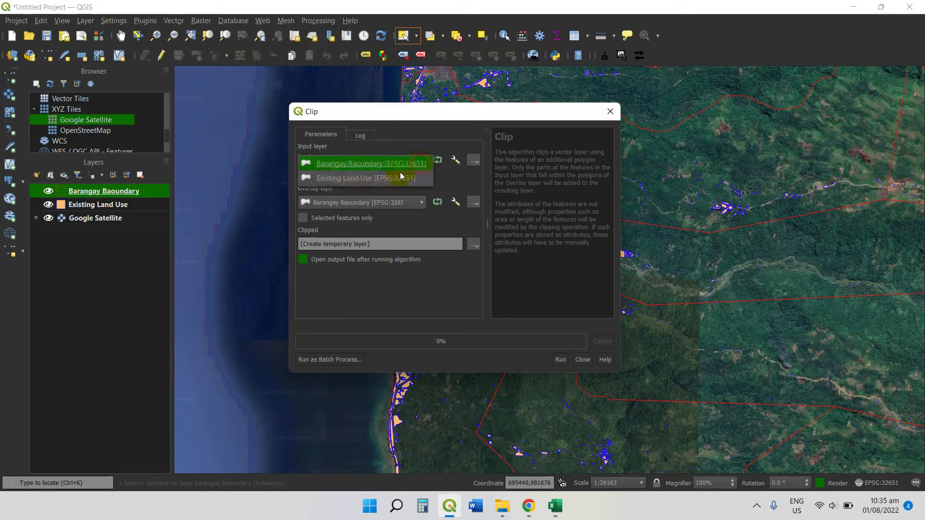
left_click(400, 176)
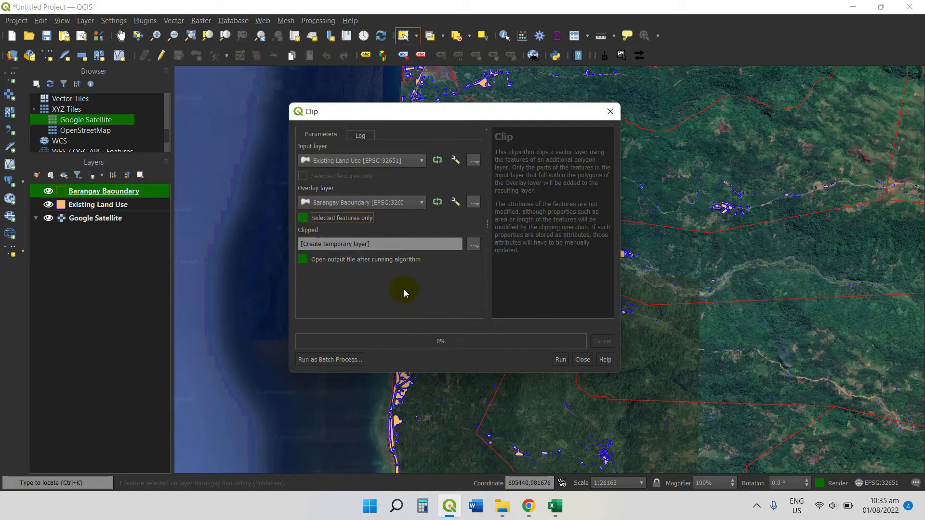
left_click(561, 360)
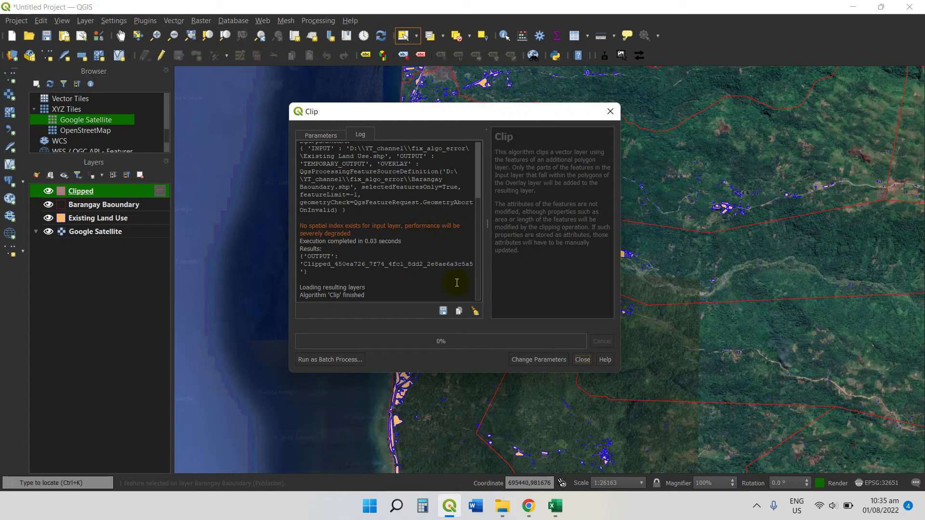
left_click(583, 360)
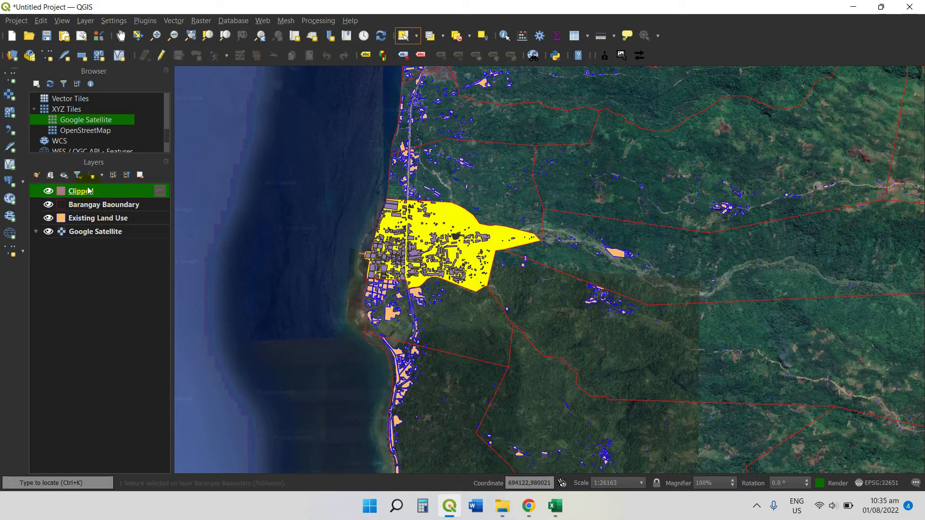
- Export the Clipped layer as an ESRI Shapefile named Poblacion_ELUM in the fix_algo_error folder and add it to the map
right_click(94, 192)
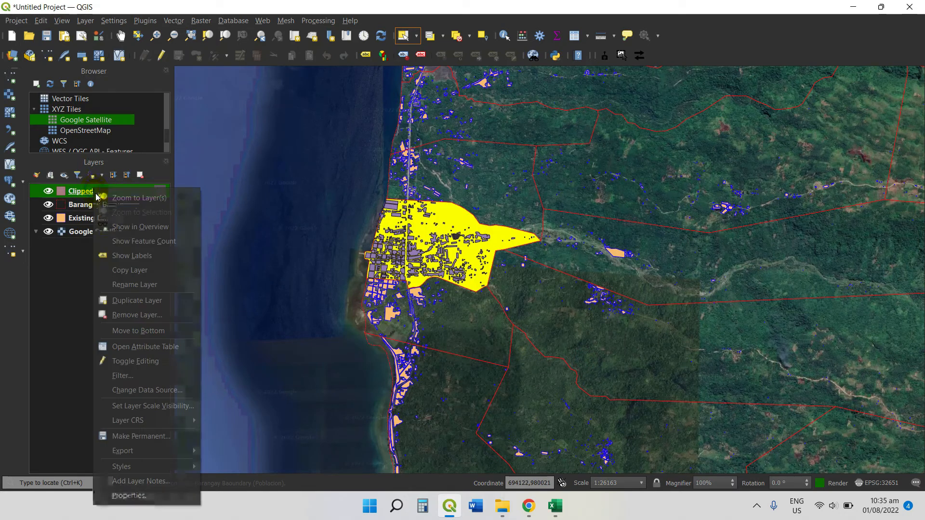
mouse_move(154, 456)
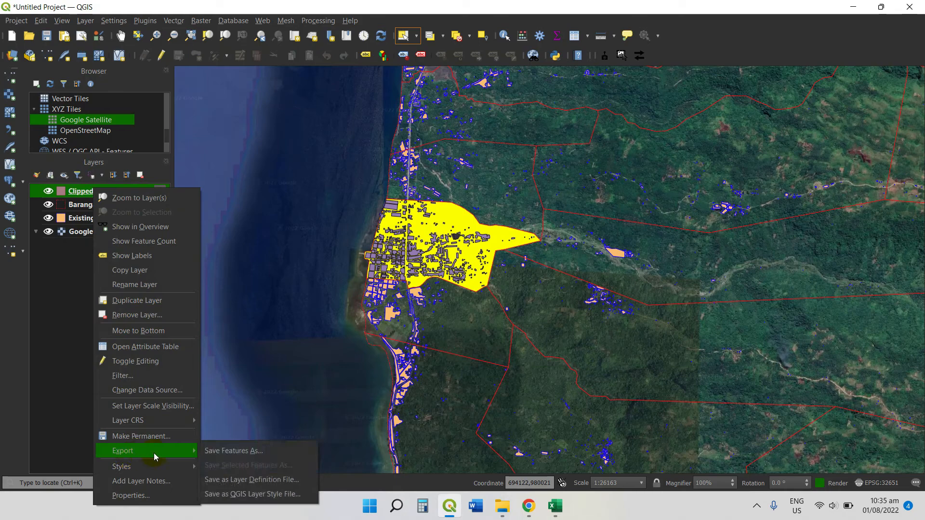
left_click(236, 451)
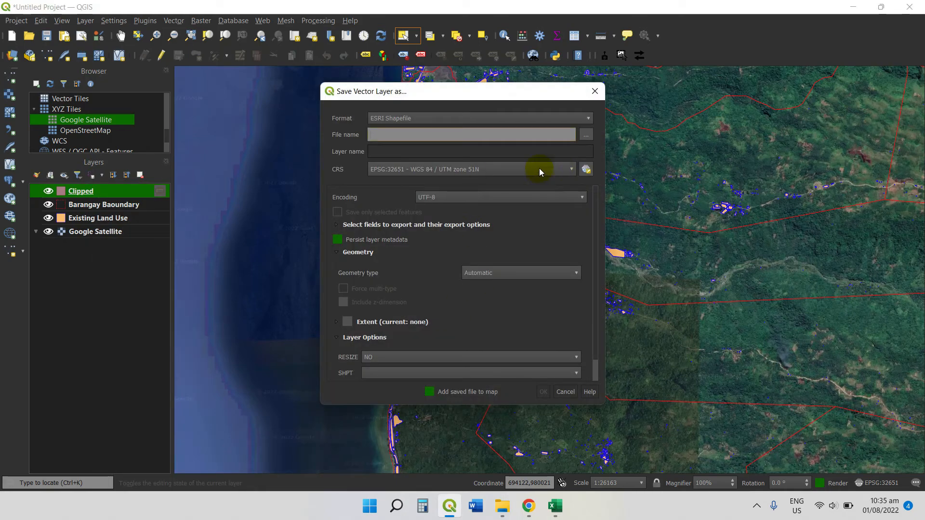
left_click(586, 134)
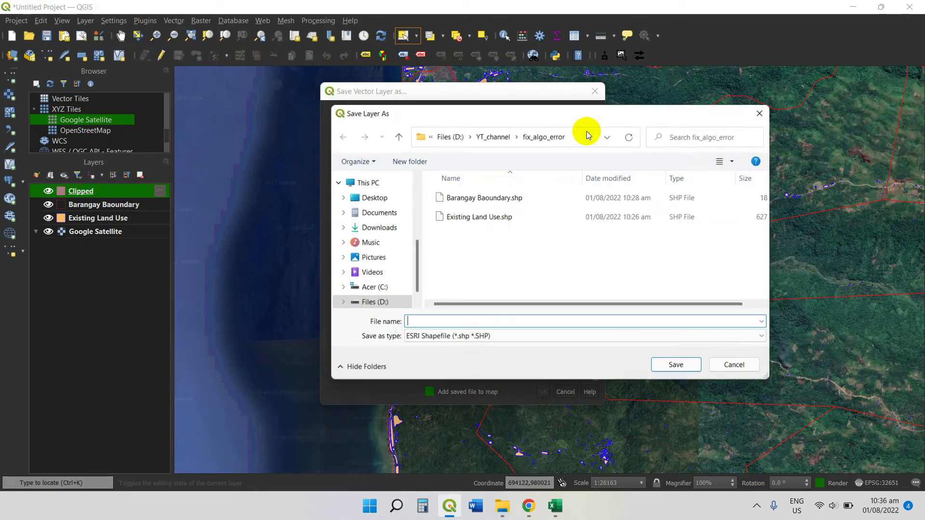
left_click(421, 325)
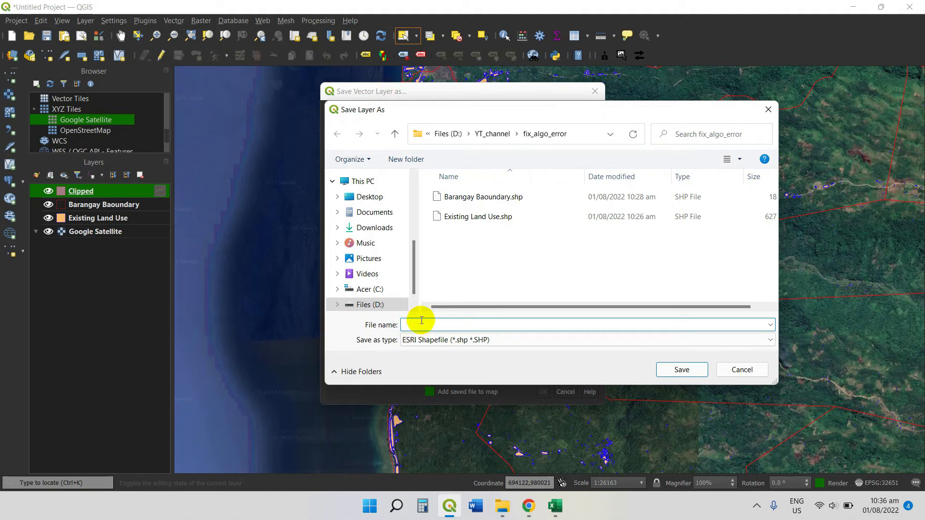
type("Poblacion")
type("_")
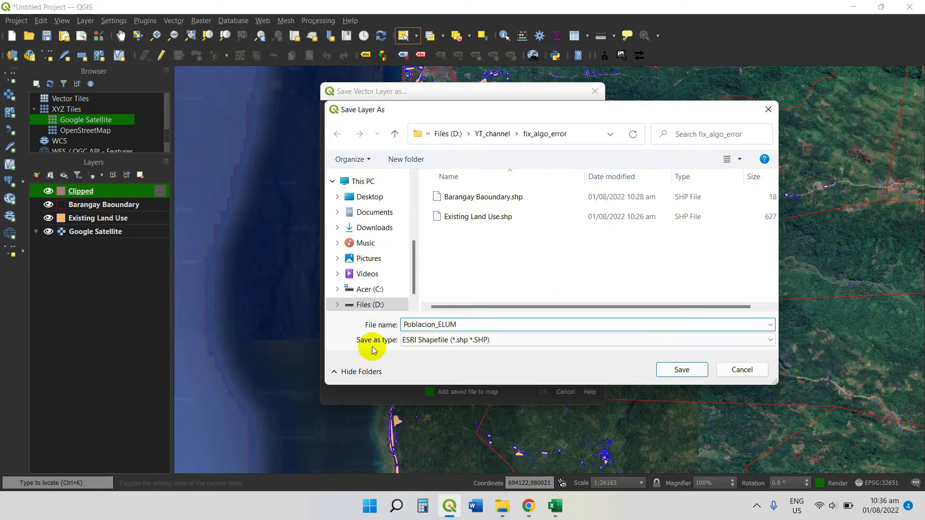
left_click(677, 377)
left_click(549, 392)
- Remove the temporary Clipped layer from the project
left_click(81, 203)
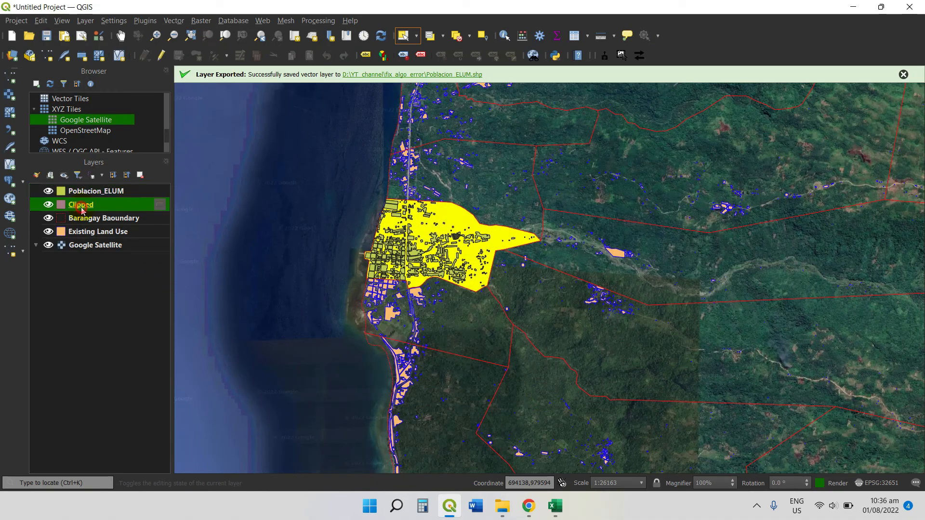
right_click(81, 203)
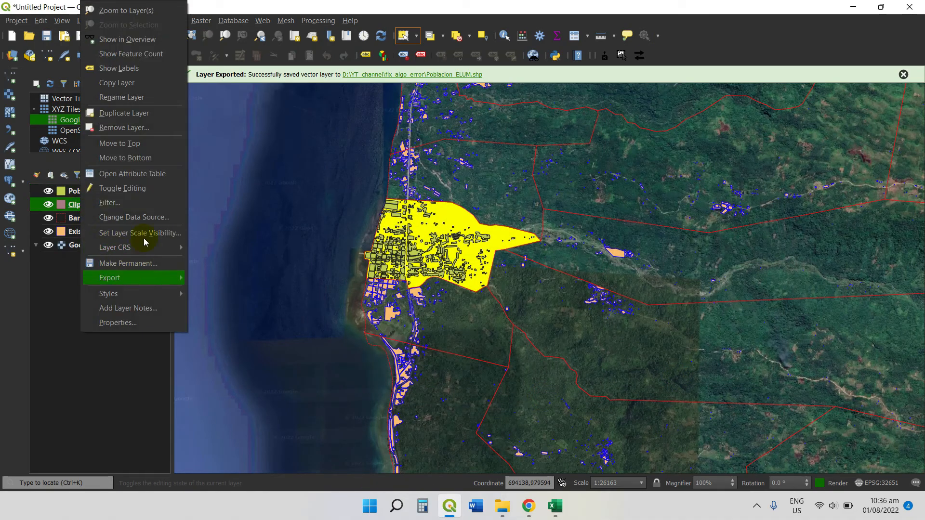
left_click(119, 128)
left_click(483, 264)
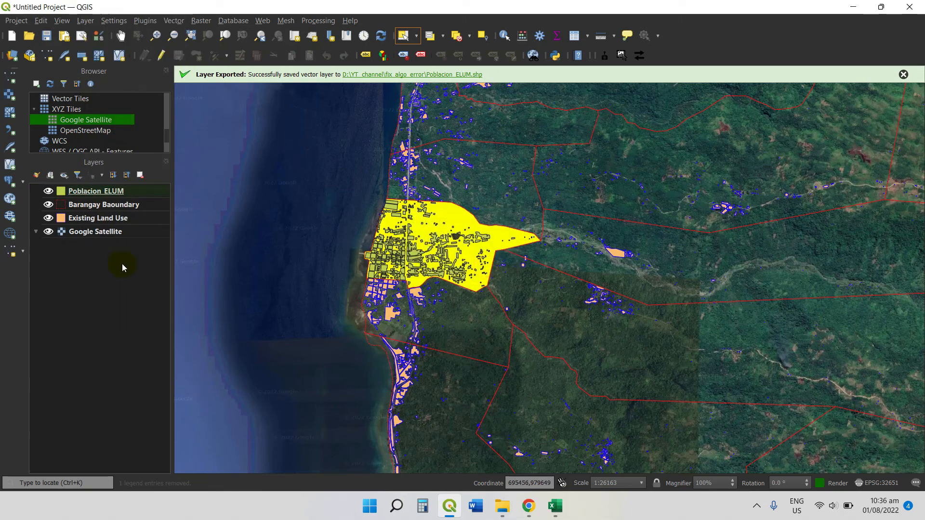
- Hide the Barangay Baoundary and Existing Land Use layers to show only the exported Poblacion_ELUM polygons over the imagery
left_click(108, 205)
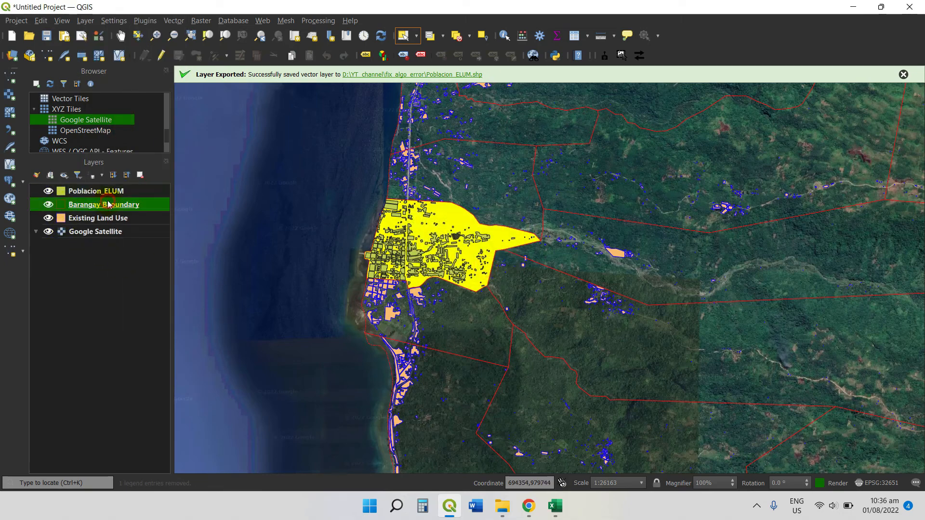
left_click(49, 206)
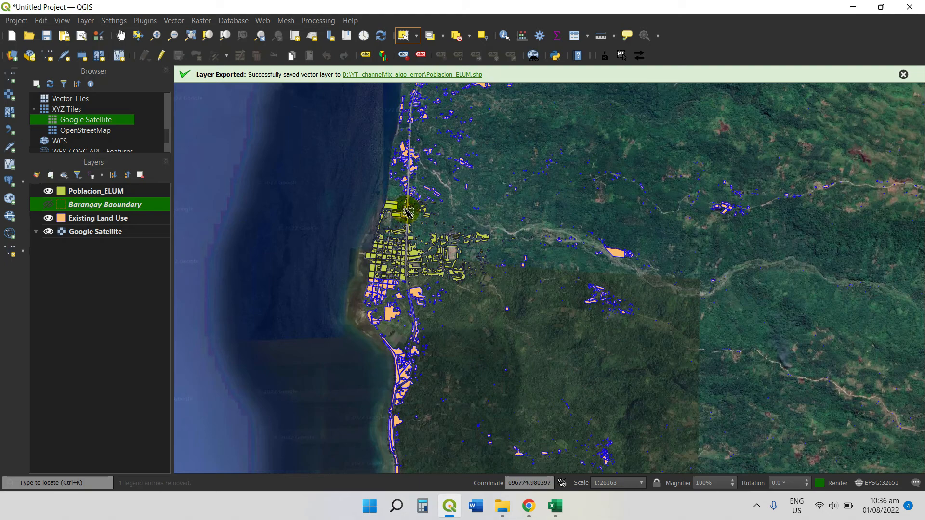
scroll(411, 210, "up", 1)
left_click(48, 218)
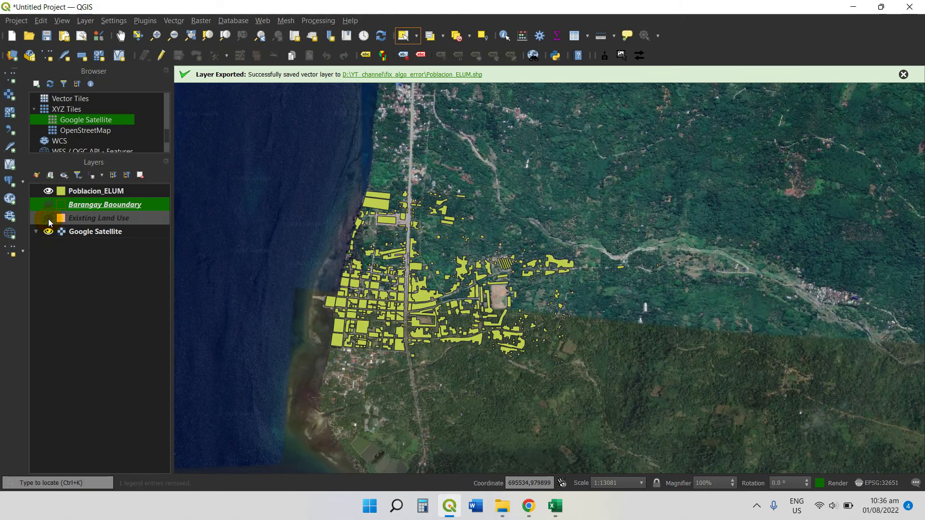